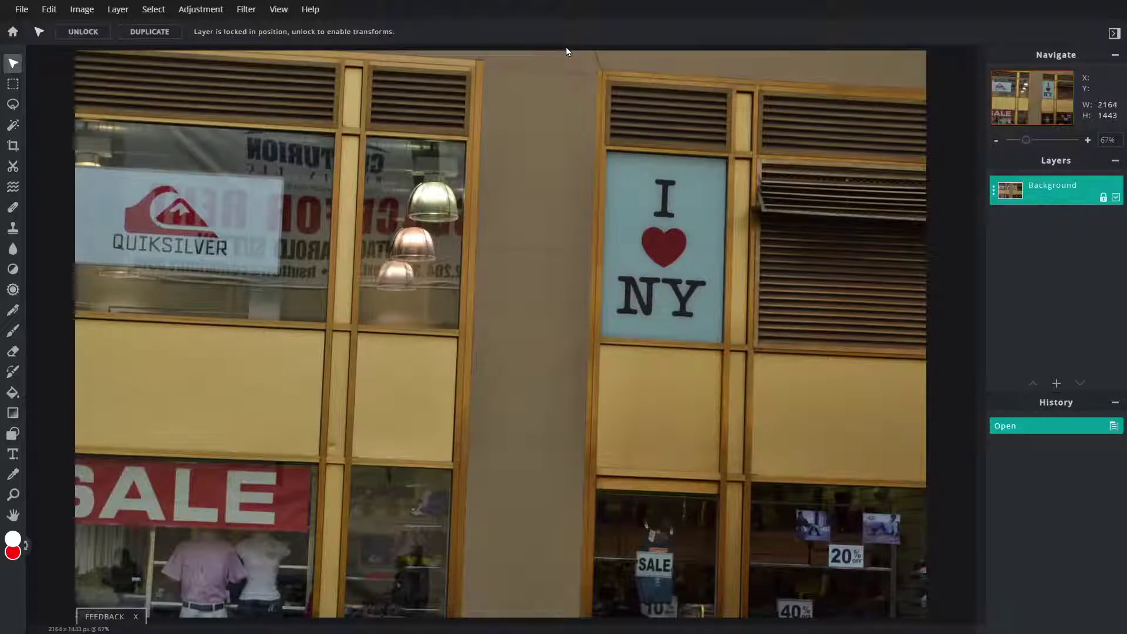
Open the Background layer's settings and start cropping the storefront photo.
click(13, 31)
click(14, 42)
click(1050, 202)
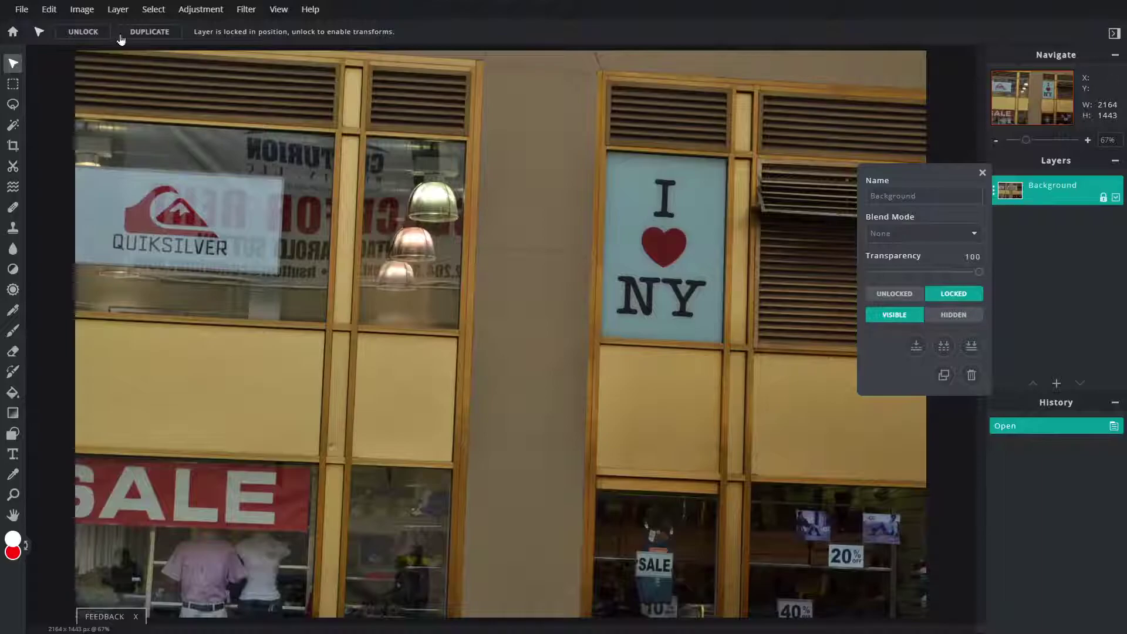
click(16, 147)
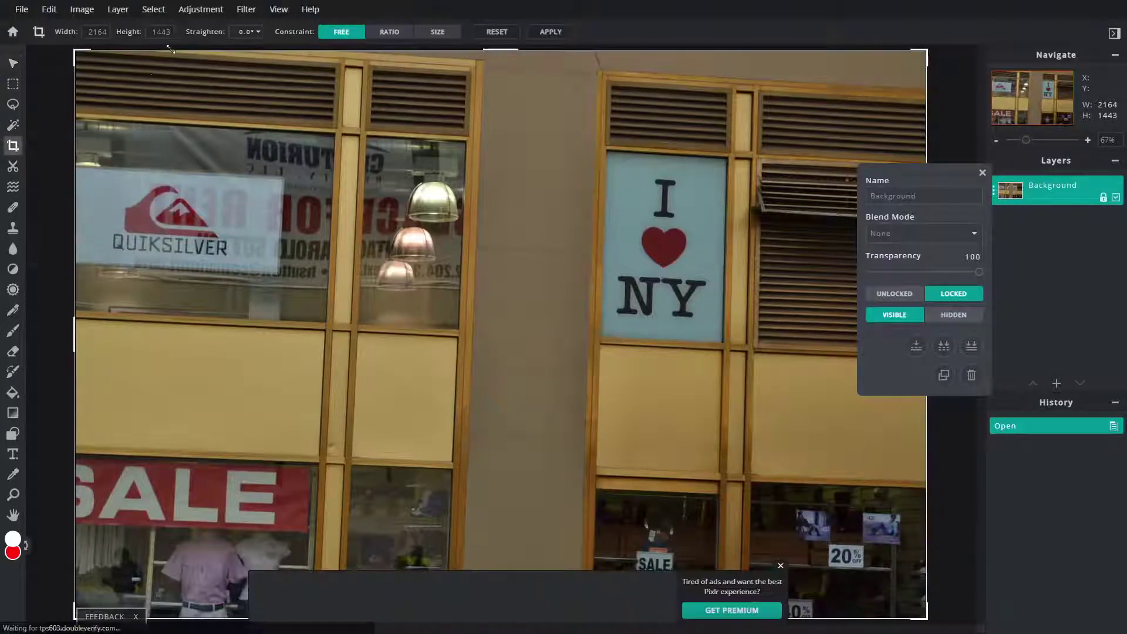
Toggle the layer's position lock and tilt the photo to -2.0° with the Straighten slider.
click(241, 33)
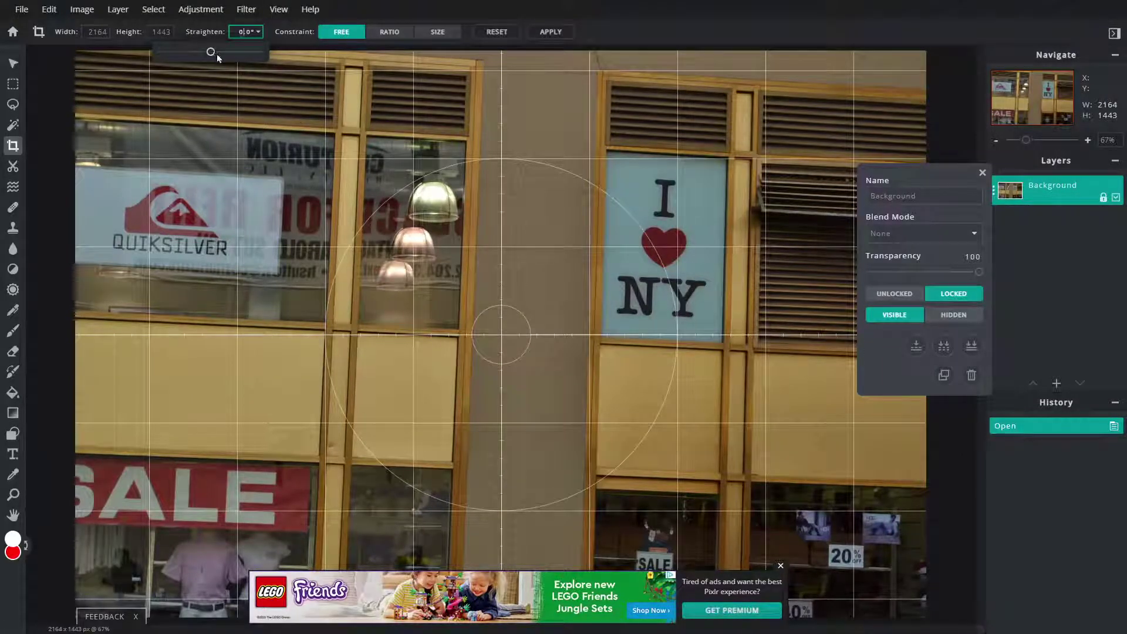
click(894, 294)
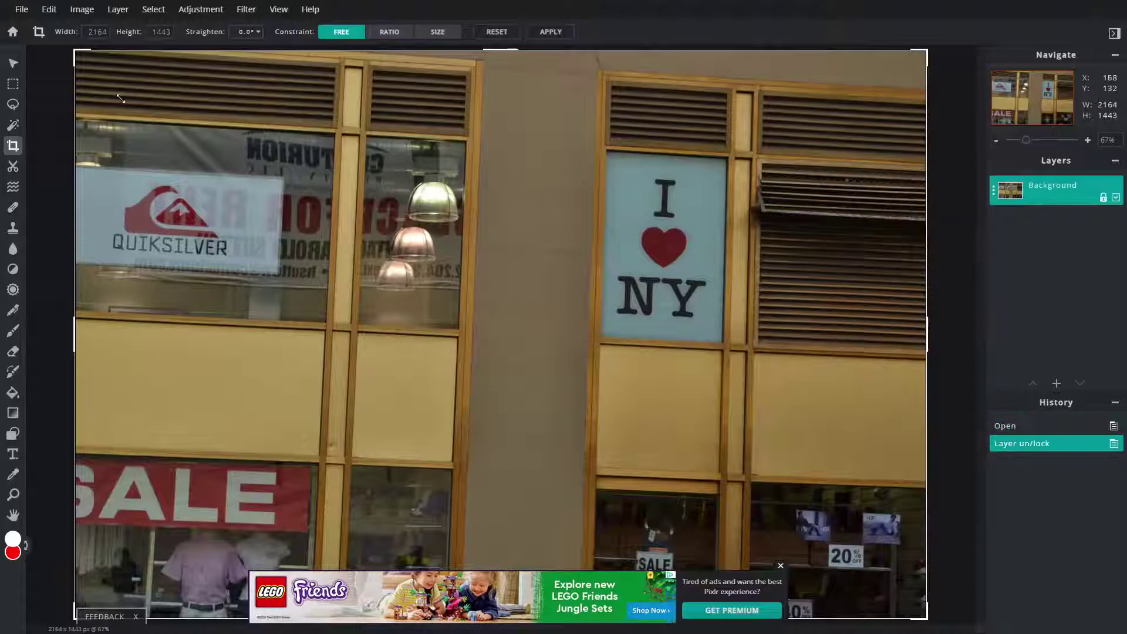
click(246, 32)
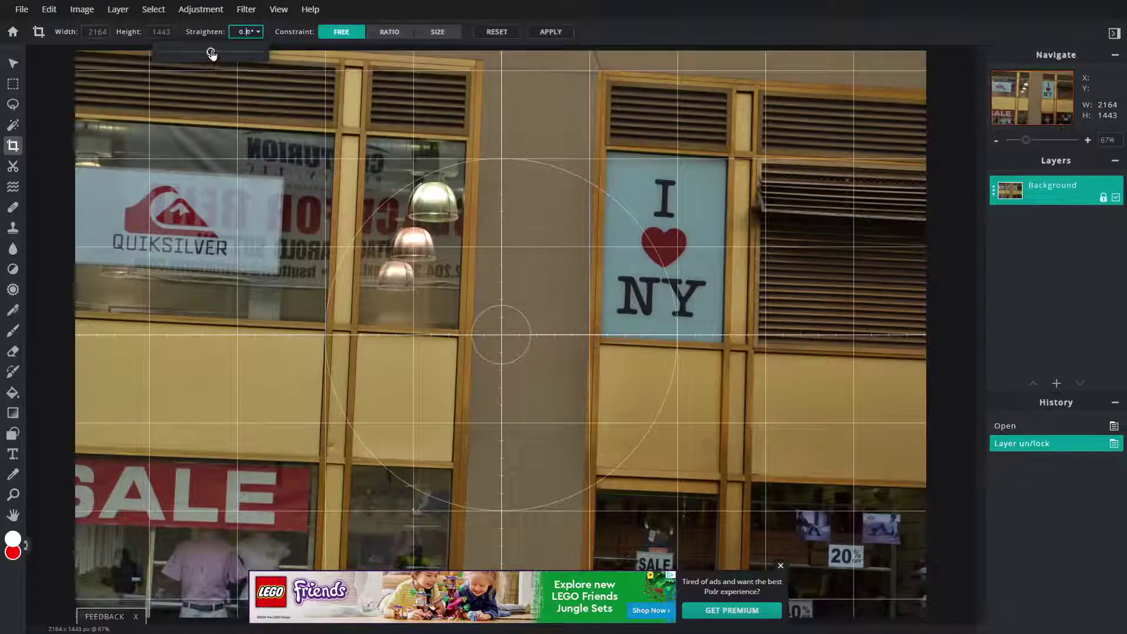
drag(212, 54, 206, 53)
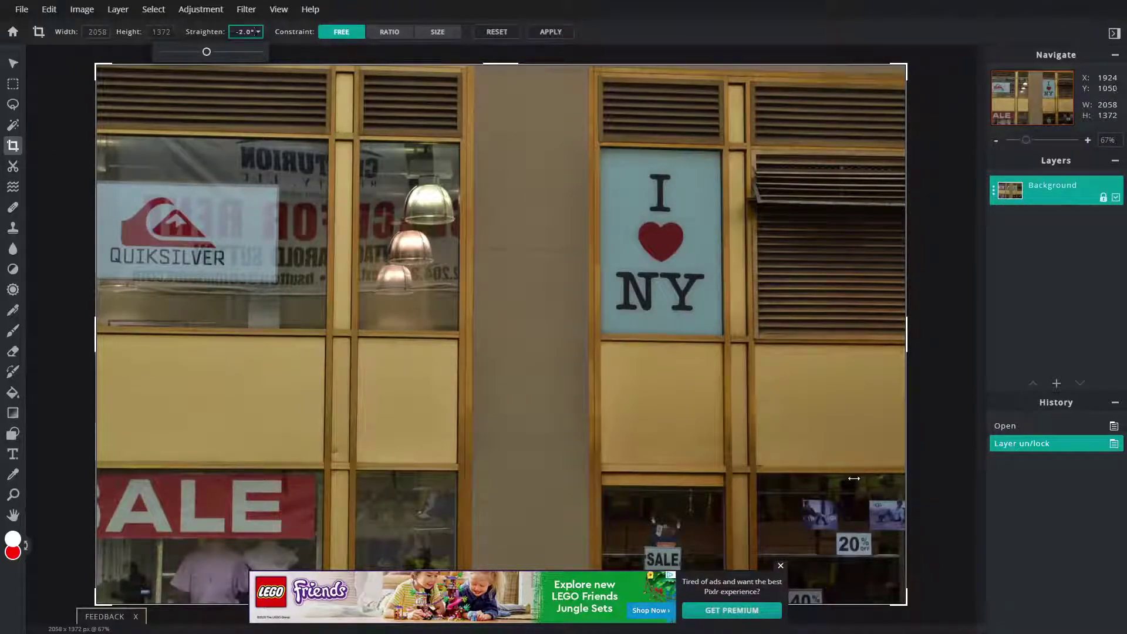
Reset the straighten tilt to 0° and unlock the Background layer's position.
click(497, 32)
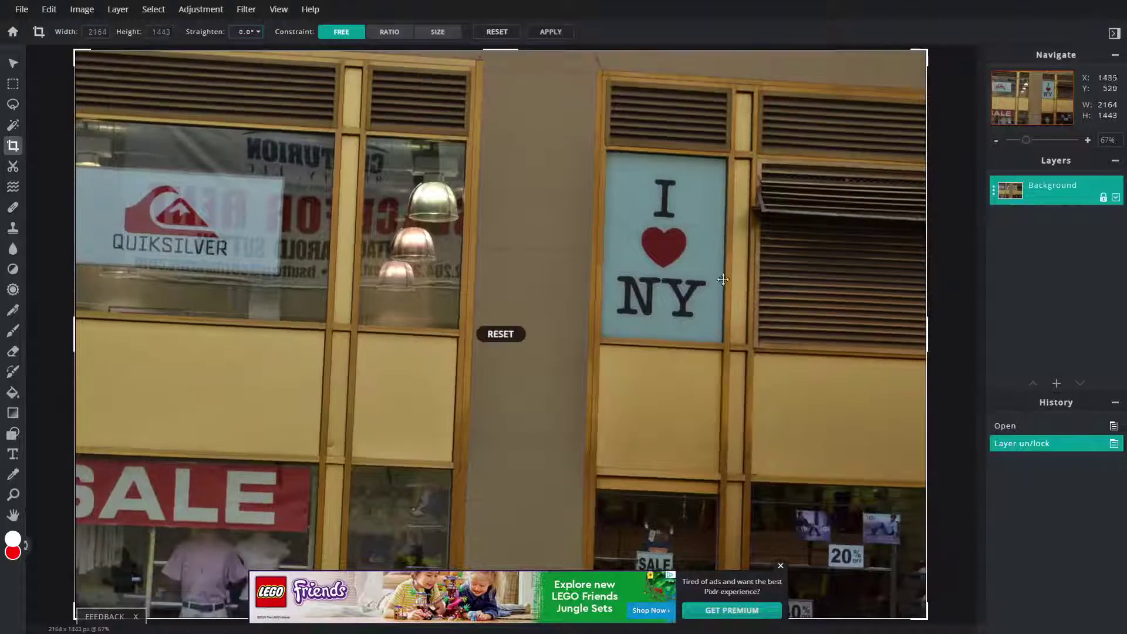
click(1034, 200)
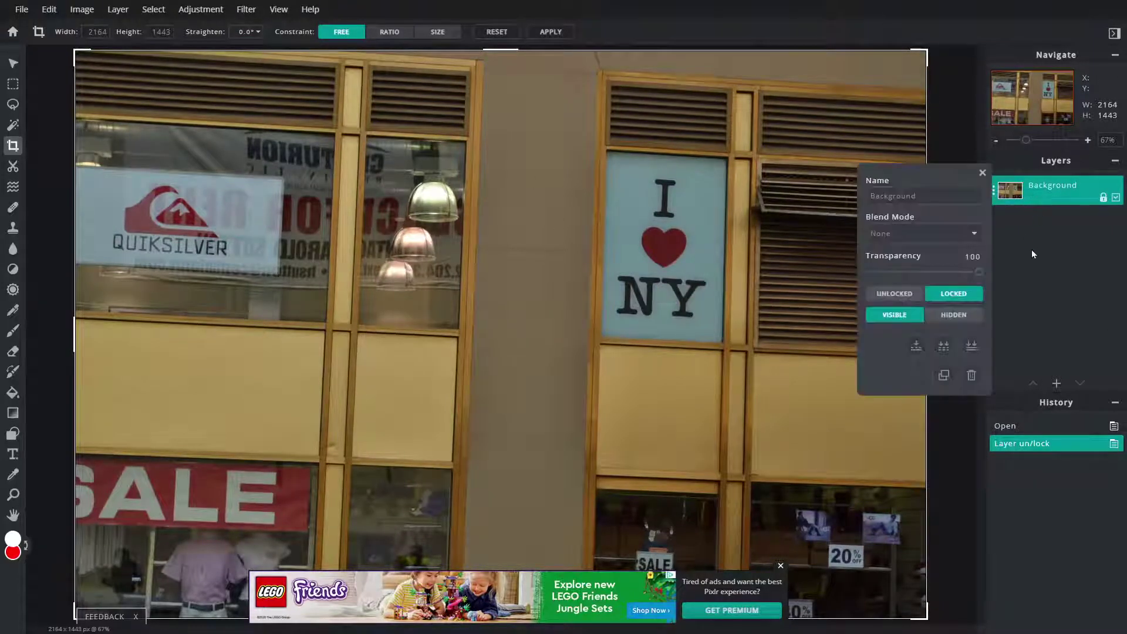
click(904, 294)
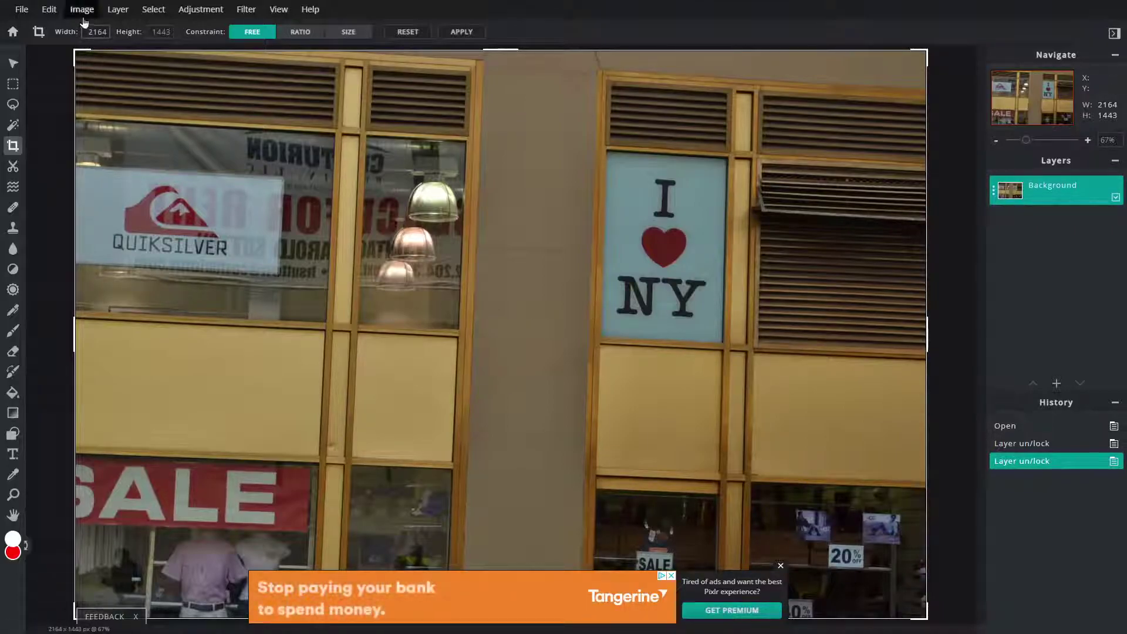
Preview rotations with Edit > Free transform, then cancel so the photo stays upright.
click(48, 9)
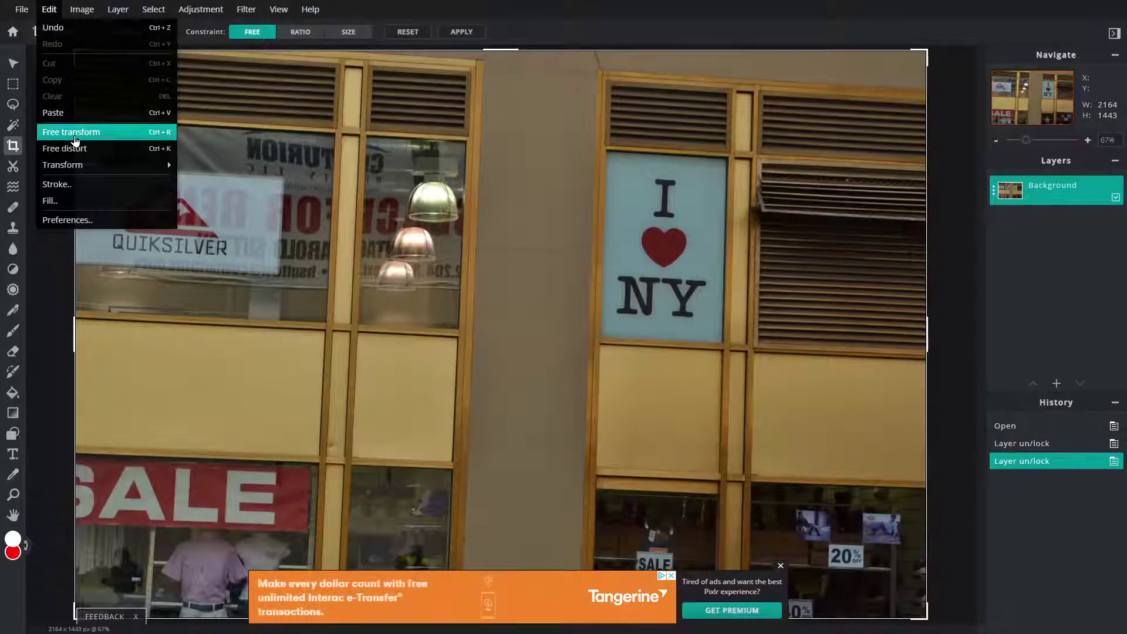
click(75, 139)
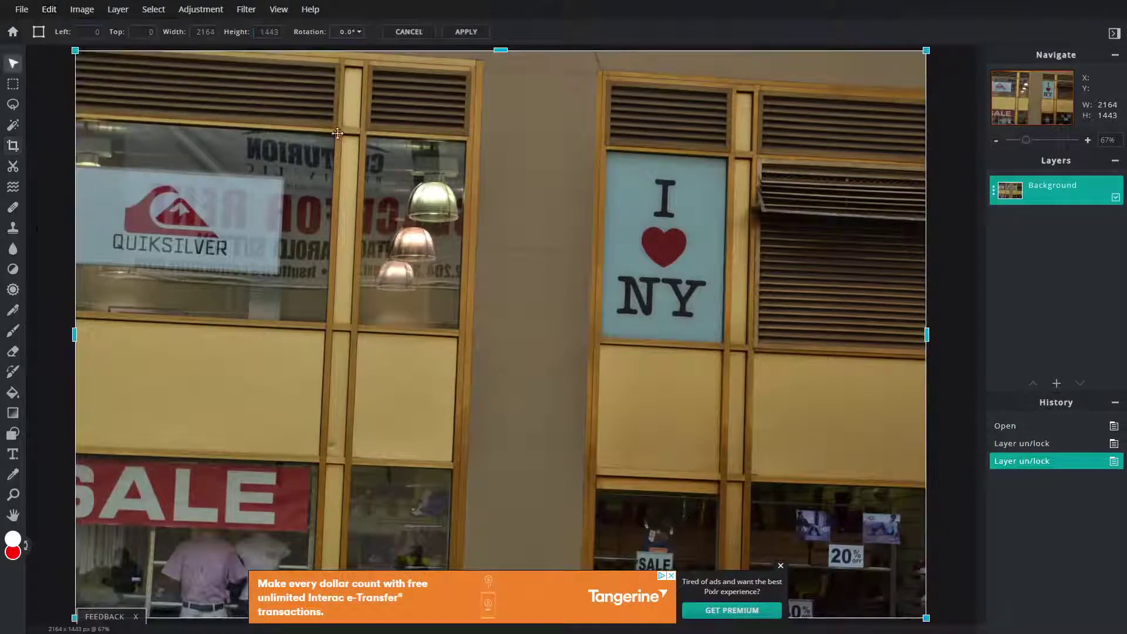
click(343, 34)
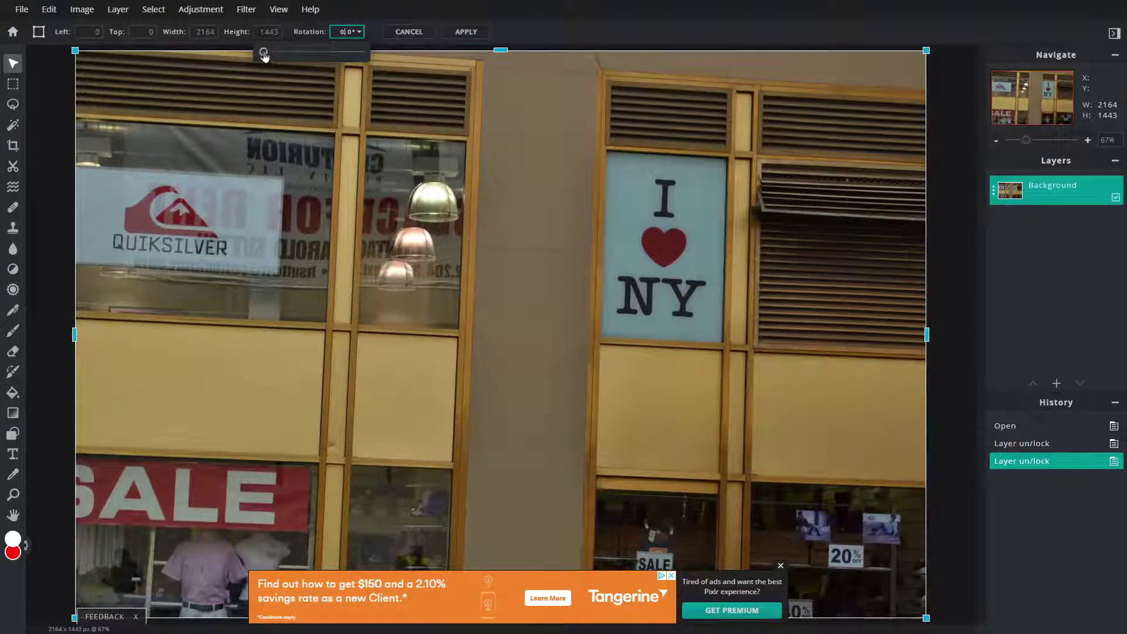
drag(264, 52, 268, 52)
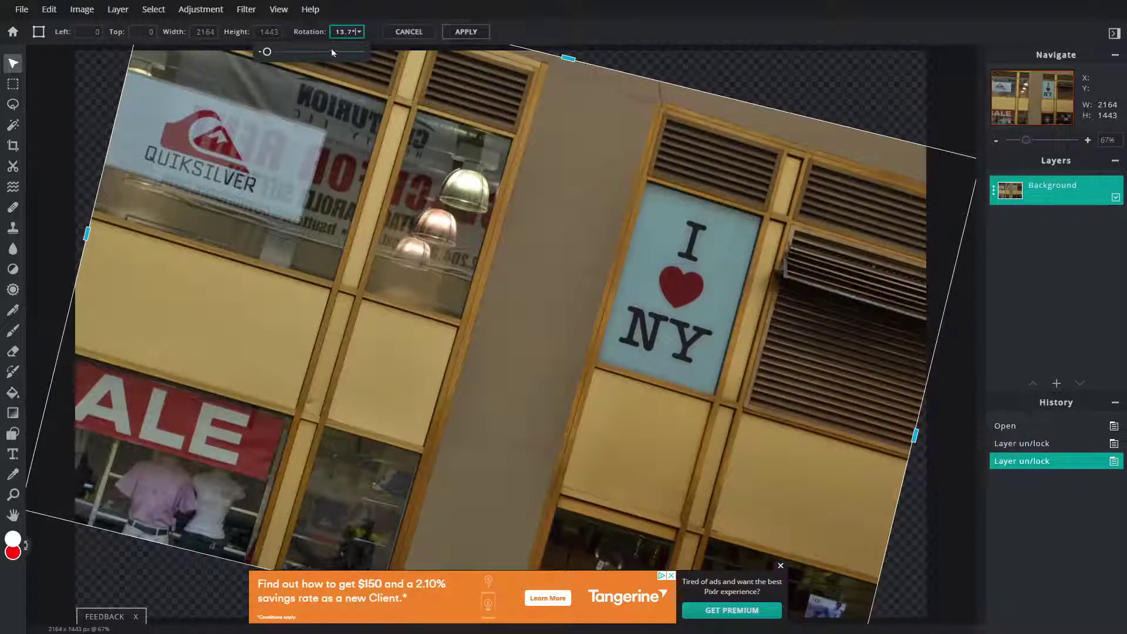
mouse_move(268, 53)
mouse_down()
mouse_move(317, 53)
mouse_move(254, 62)
mouse_up()
click(409, 31)
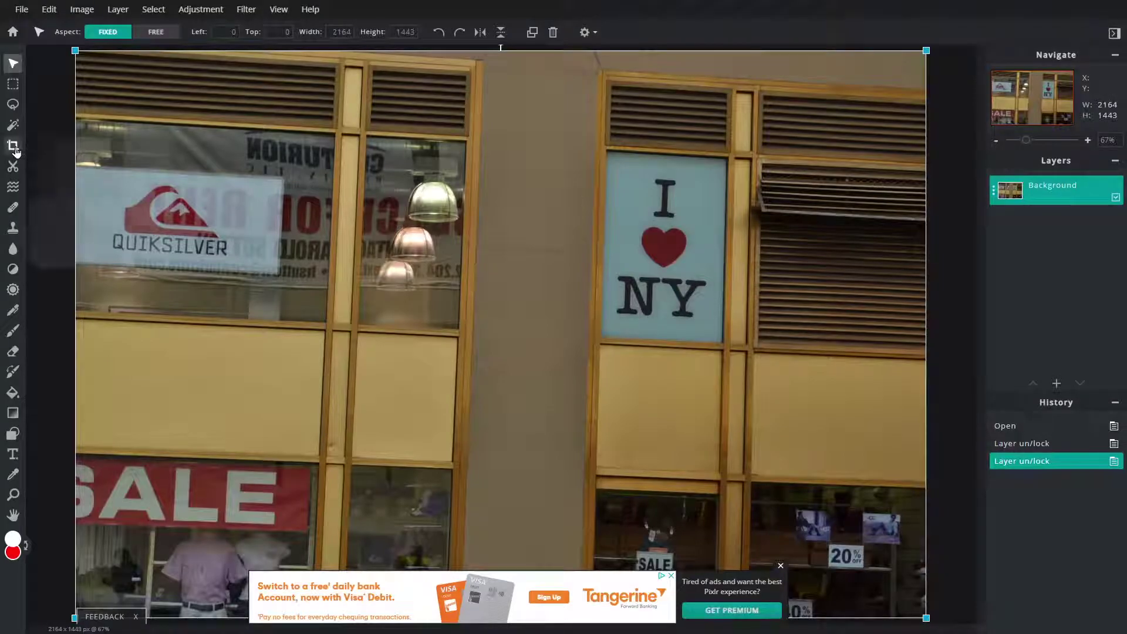
Lock the Background layer's position again and switch to the Crop tool.
click(1057, 190)
click(949, 295)
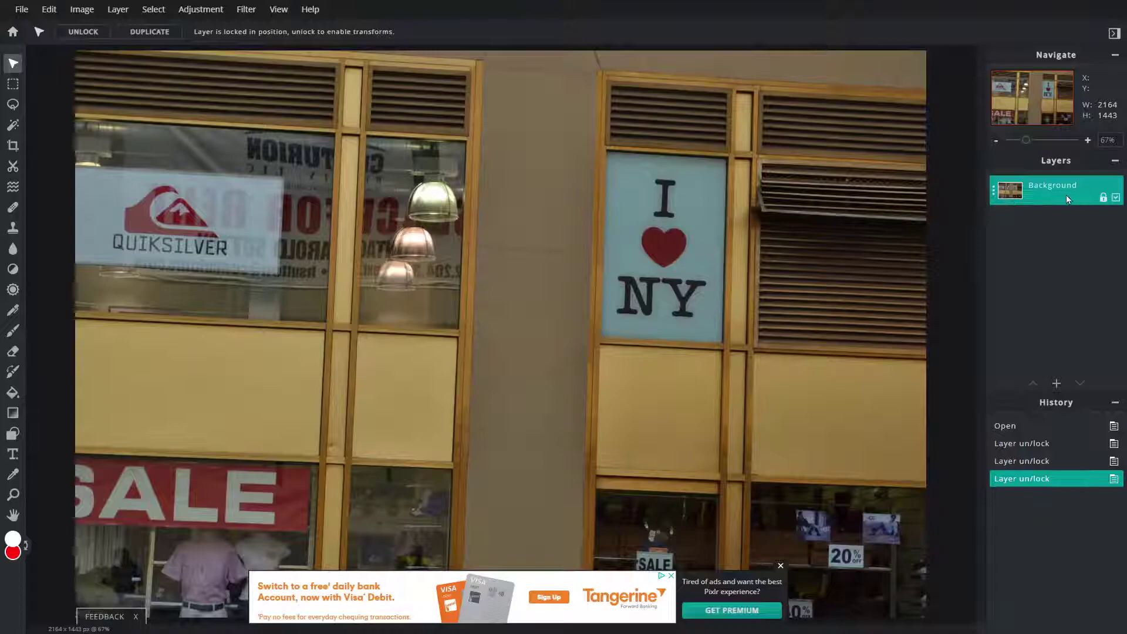
click(13, 145)
Straighten the photo to -2.0° and apply the 2058 × 1372 crop.
click(243, 32)
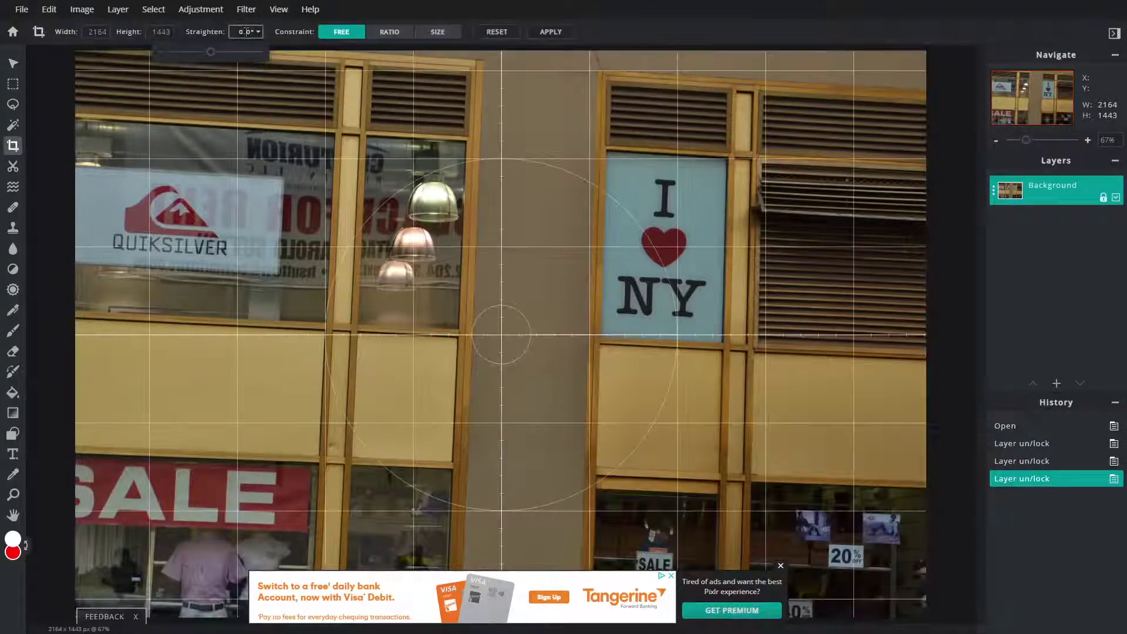
drag(210, 54, 207, 56)
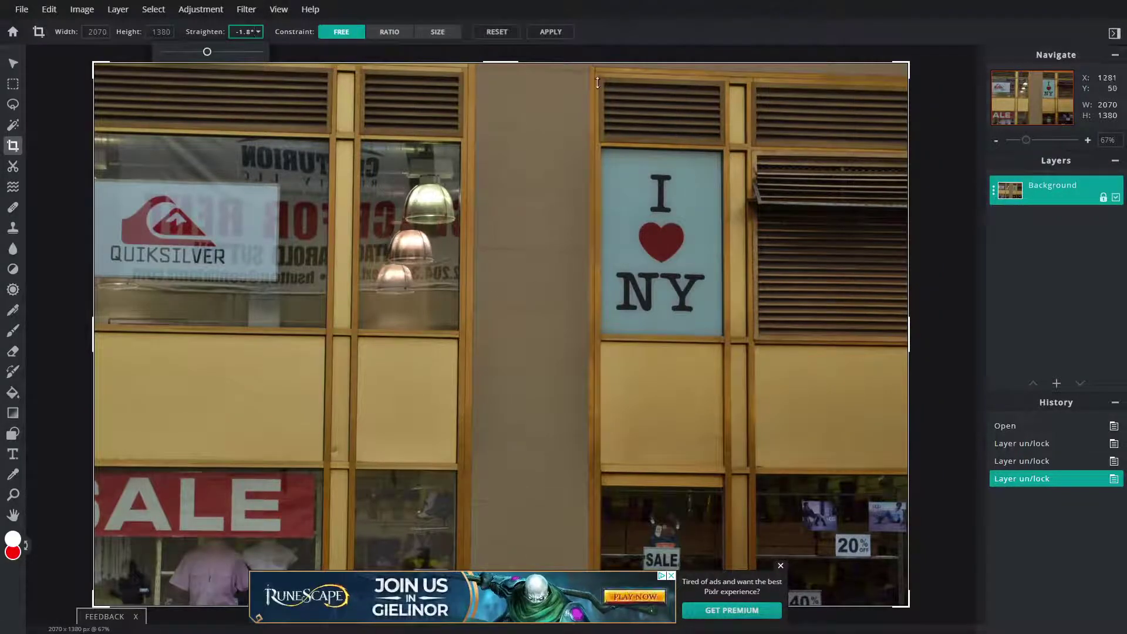
drag(208, 54, 207, 54)
right_click(207, 54)
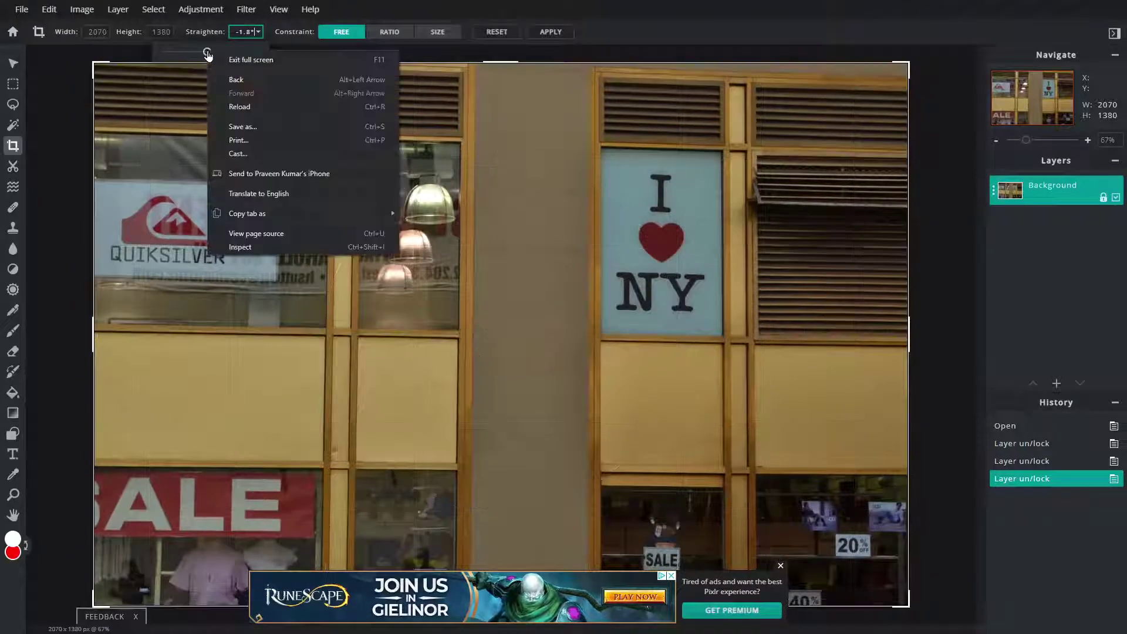
key(Escape)
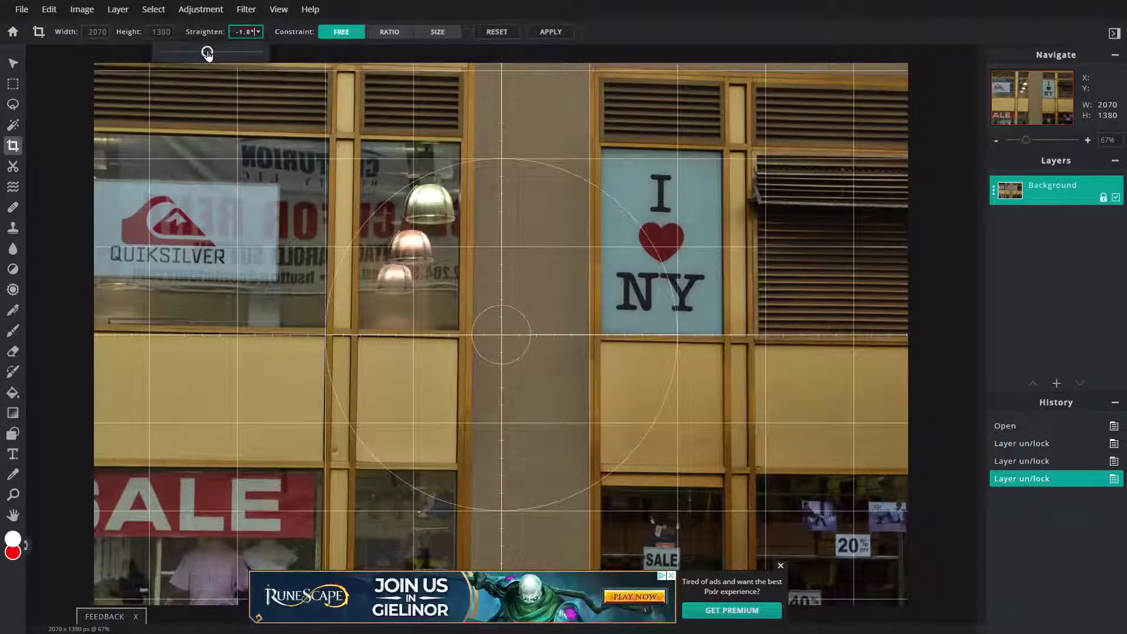
drag(208, 54, 206, 53)
click(551, 33)
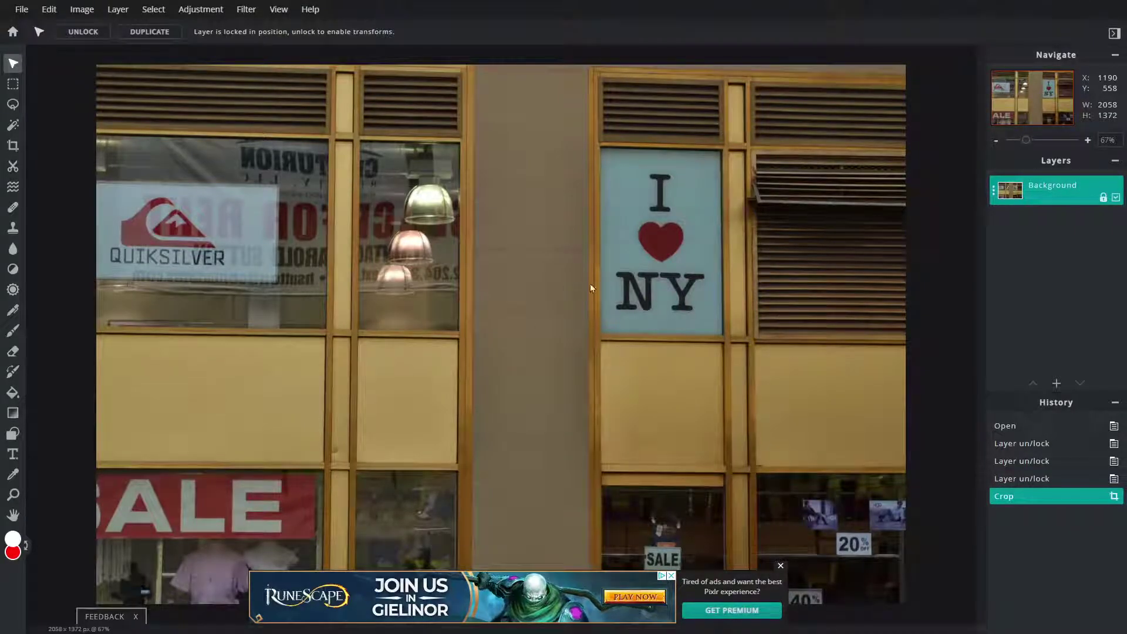
Close the ad banner, unlock the Background layer, and browse the Image and Adjustment menus.
click(780, 566)
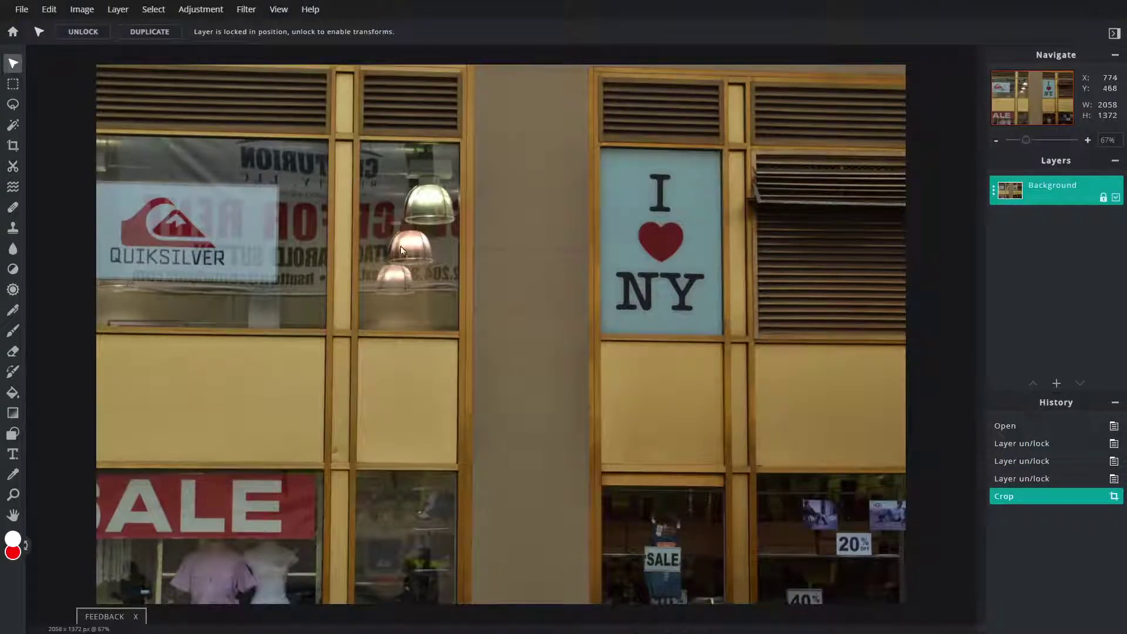
click(1034, 187)
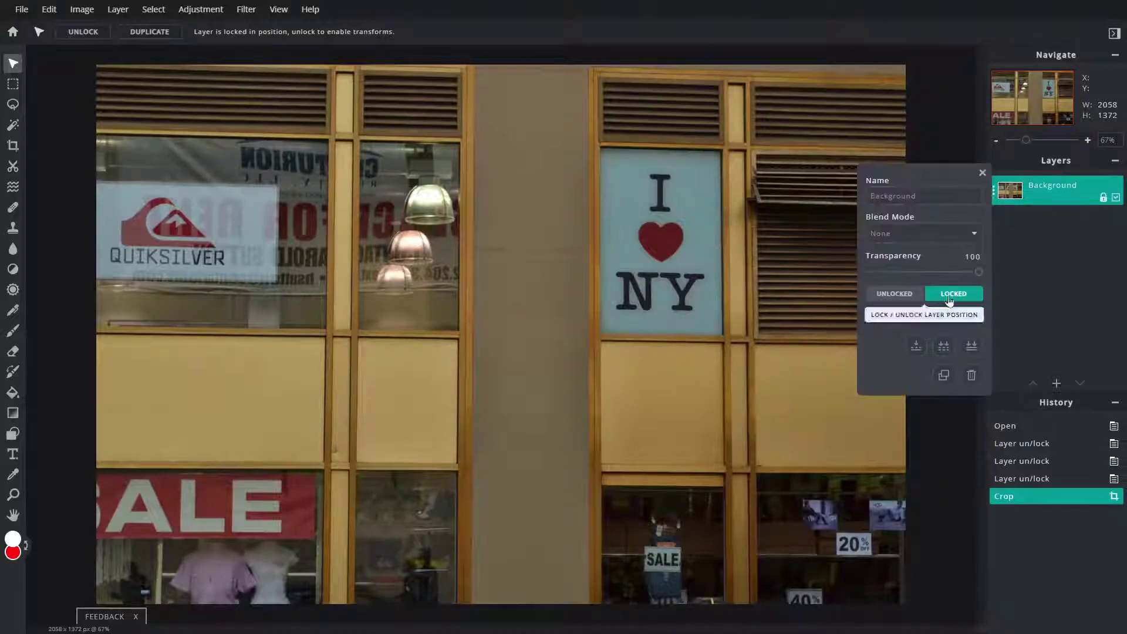
click(903, 297)
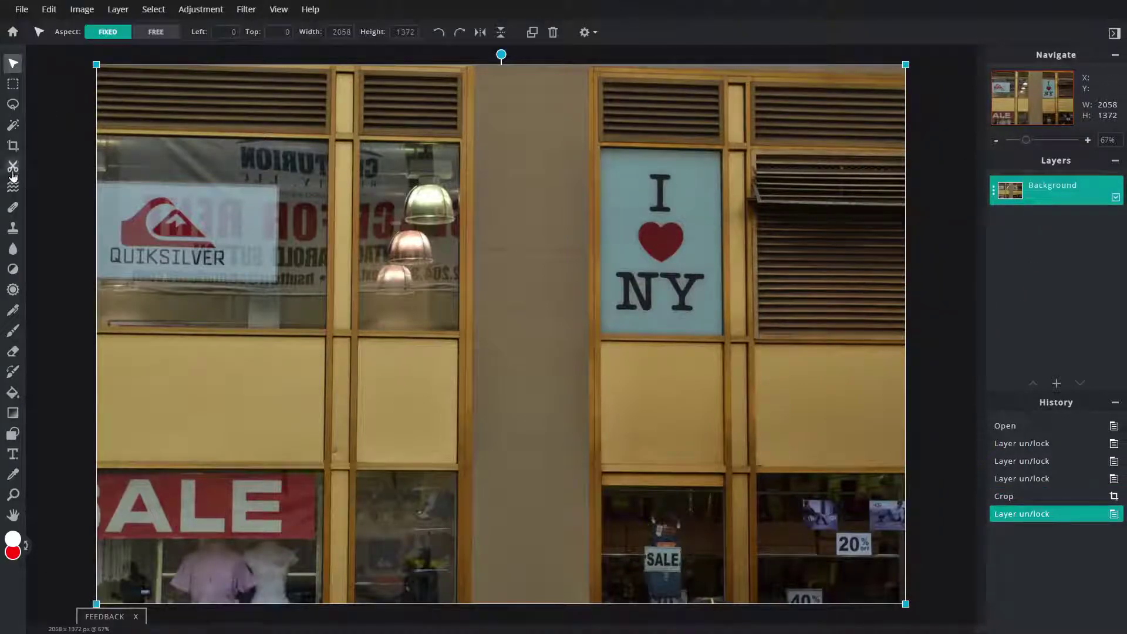
click(13, 146)
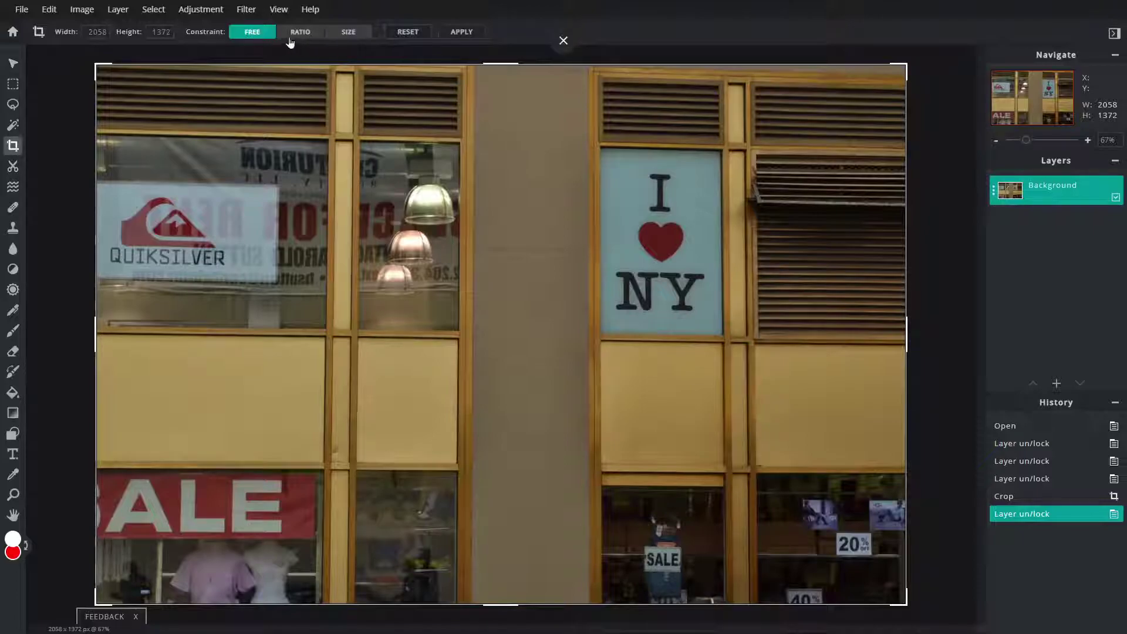
click(82, 10)
click(86, 9)
Lock the crop ratio, try 16:9, then choose the 3:2 (35mm film) preset.
click(299, 32)
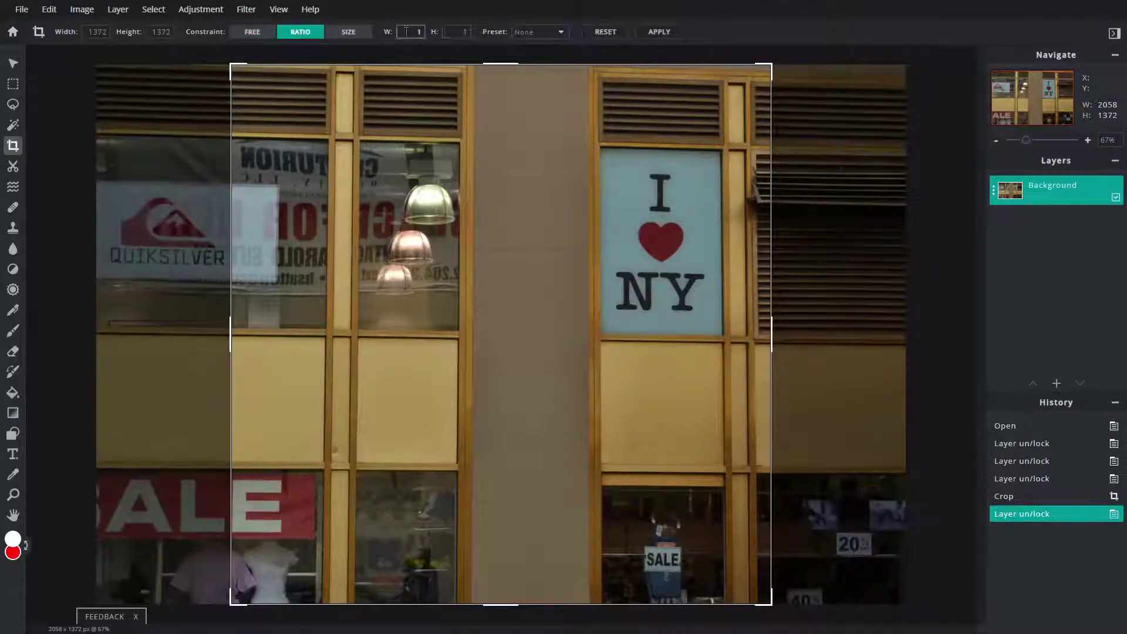
mouse_move(231, 65)
mouse_down()
mouse_move(336, 244)
mouse_move(262, 95)
mouse_up()
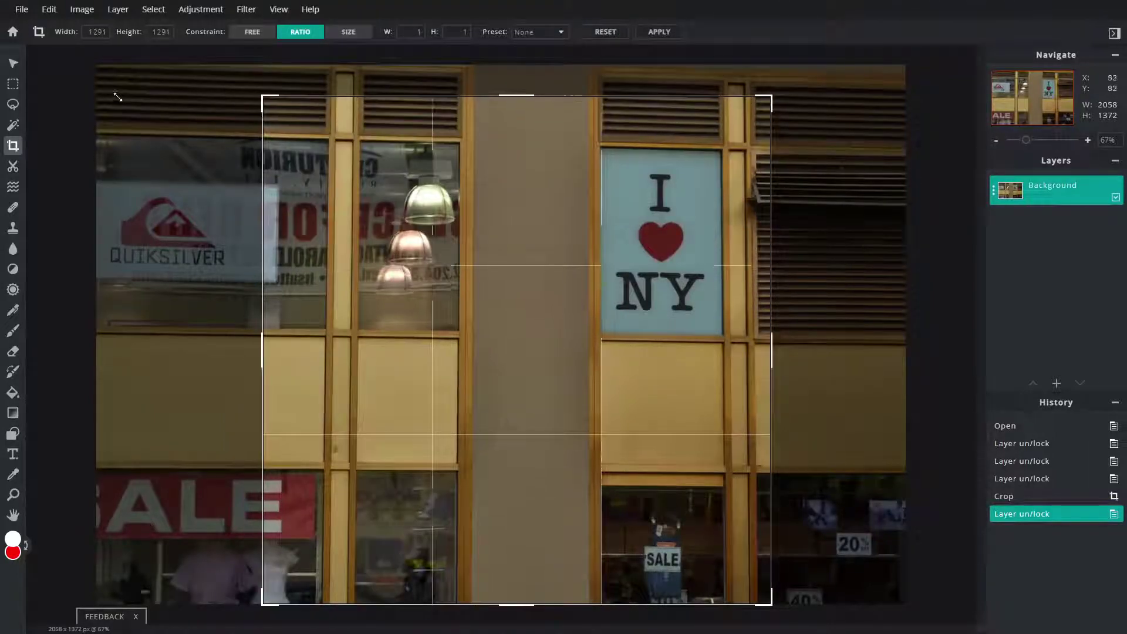
double_click(416, 33)
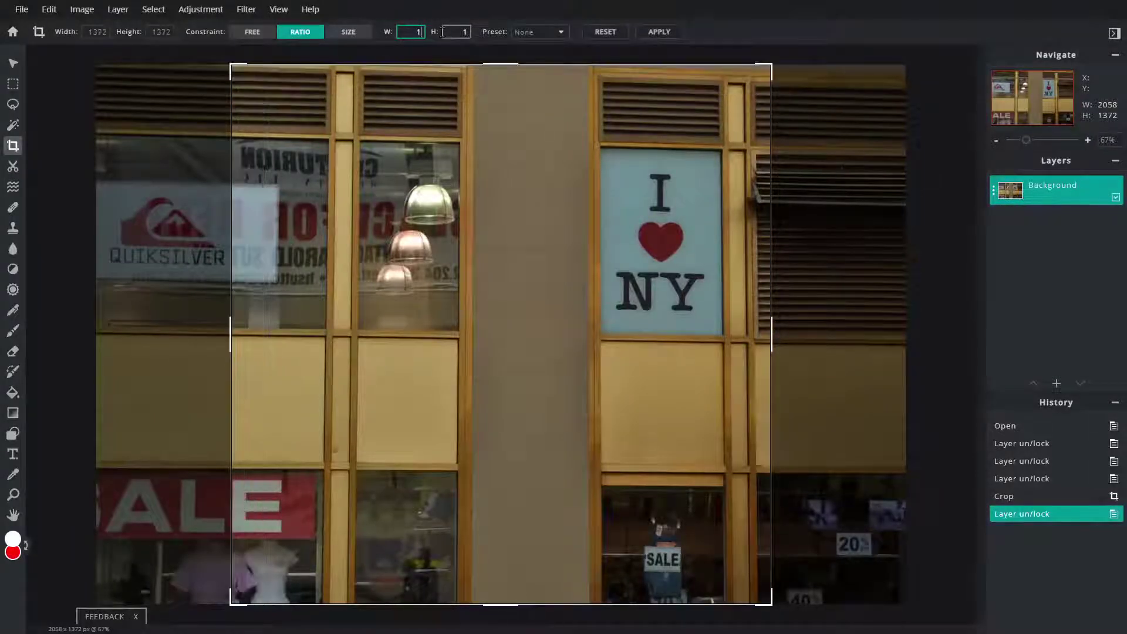
text(16)
double_click(444, 32)
text(9)
drag(489, 198, 489, 198)
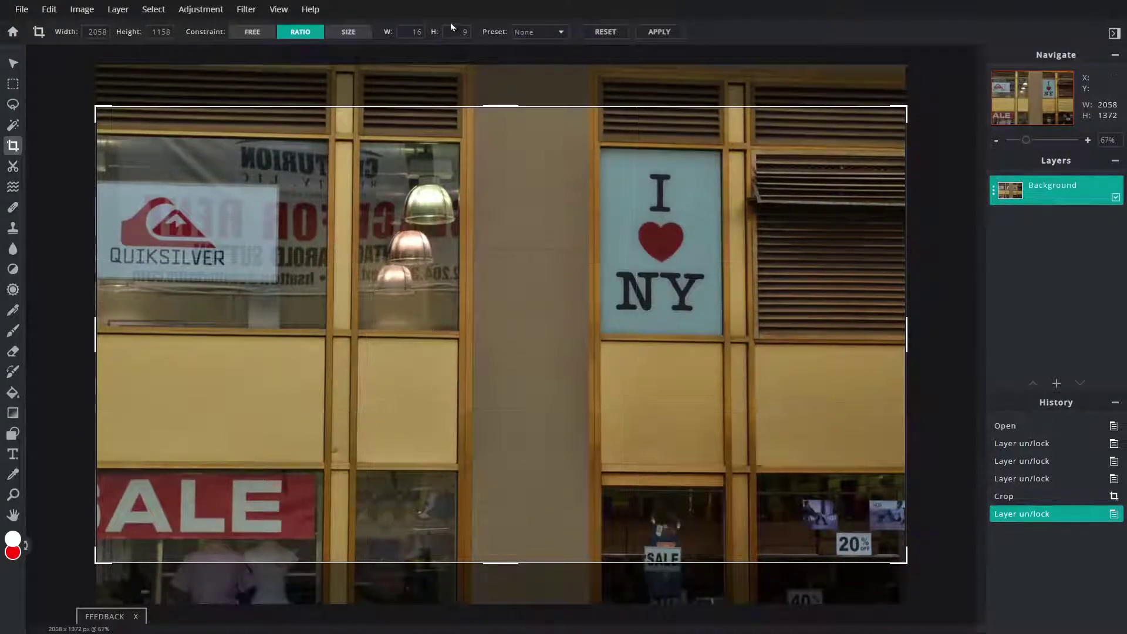
click(539, 32)
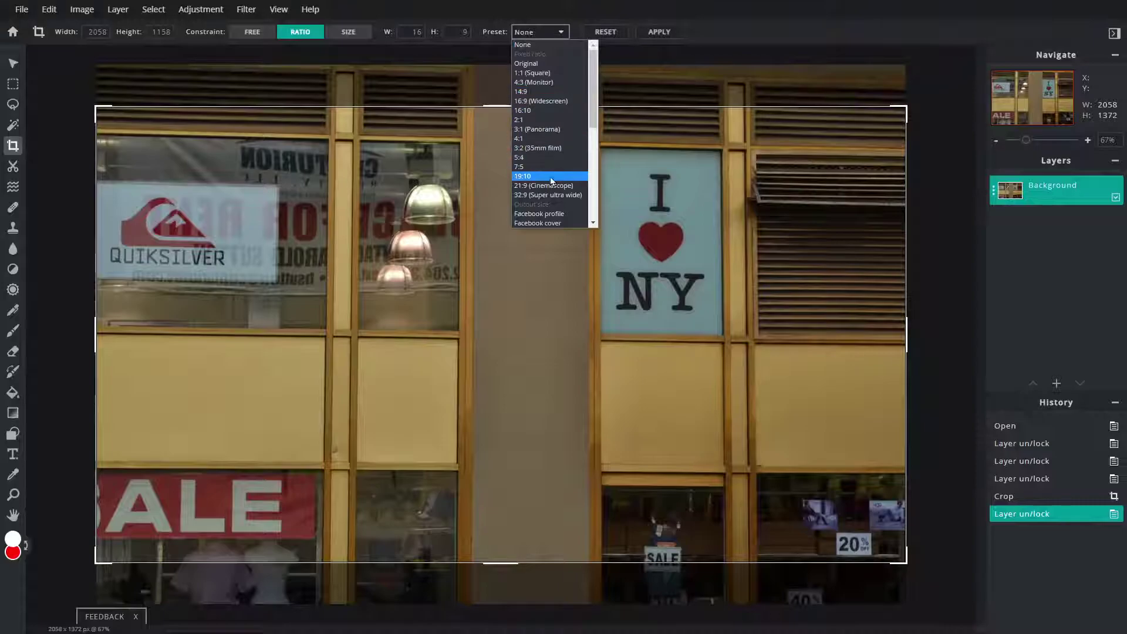
click(552, 148)
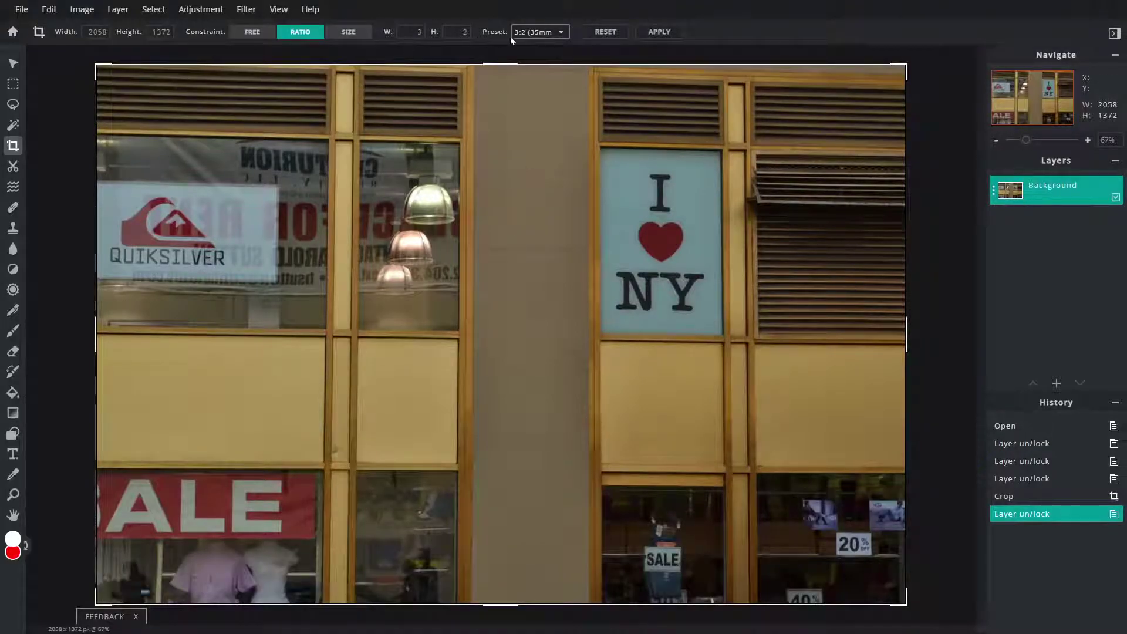
Fix the crop size to 400 × 600 and frame it over the central pillar and lamps.
click(355, 34)
click(418, 29)
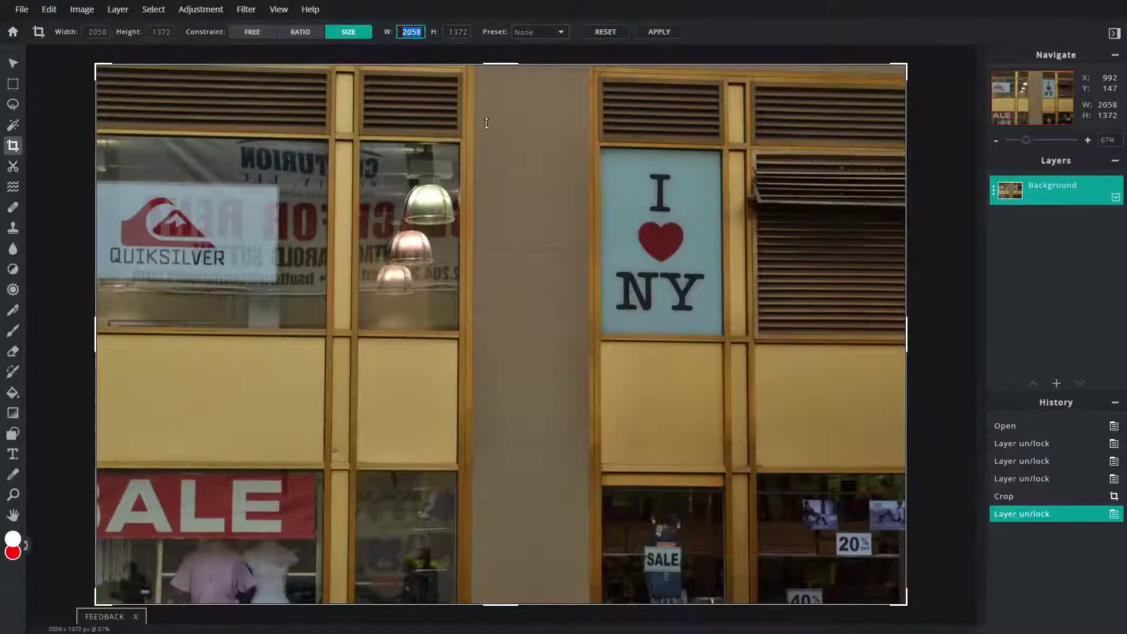
text(40)
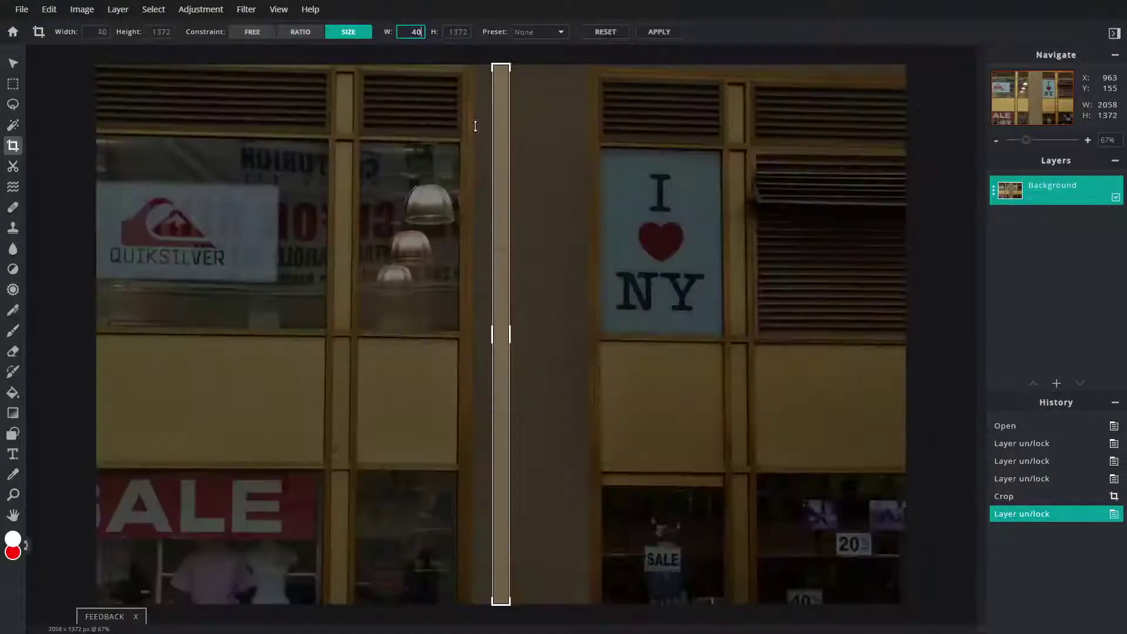
text(0)
key(Tab)
text(600)
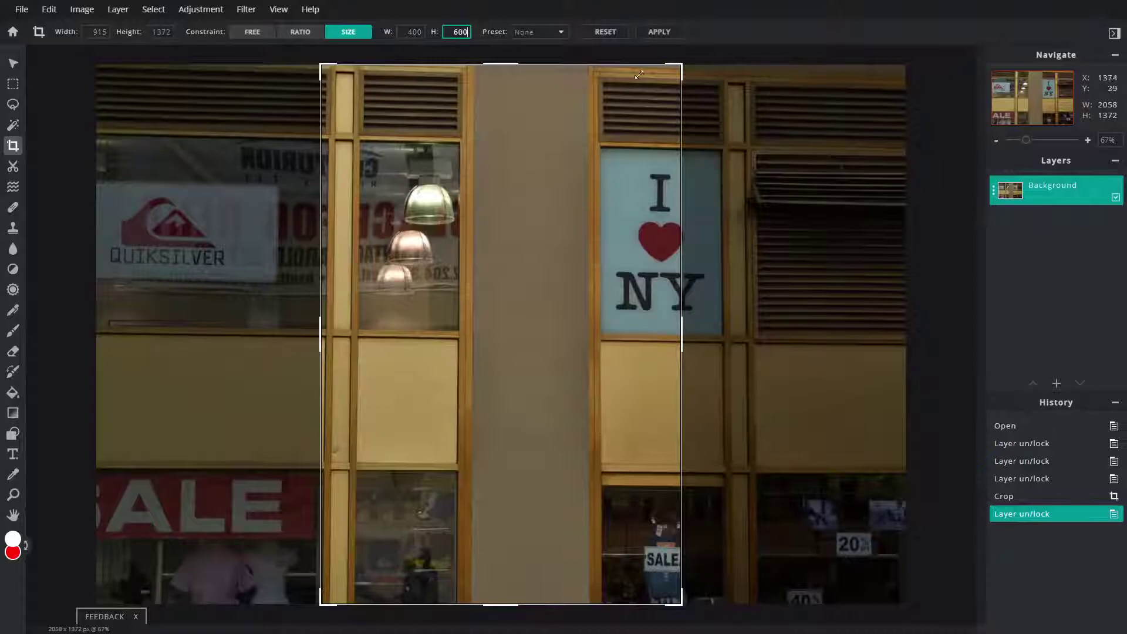
drag(681, 63, 573, 221)
drag(427, 294, 441, 287)
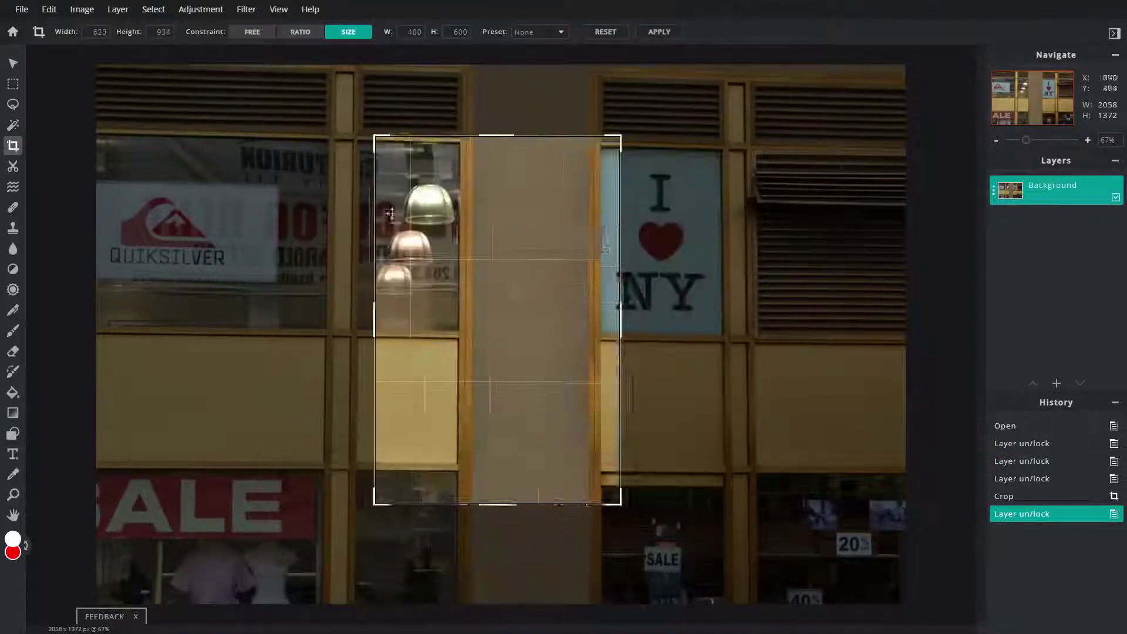
drag(378, 212, 404, 202)
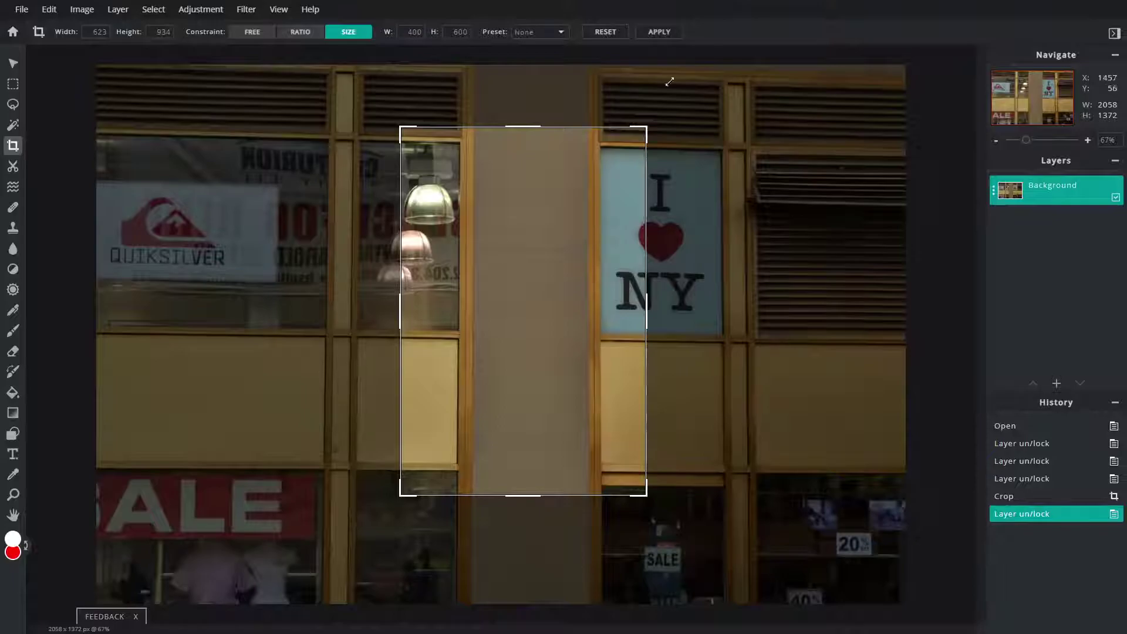
Reset the crop, apply the 4:3 (Monitor) preset, and frame 1453 × 1090 over lamps and sign.
click(611, 34)
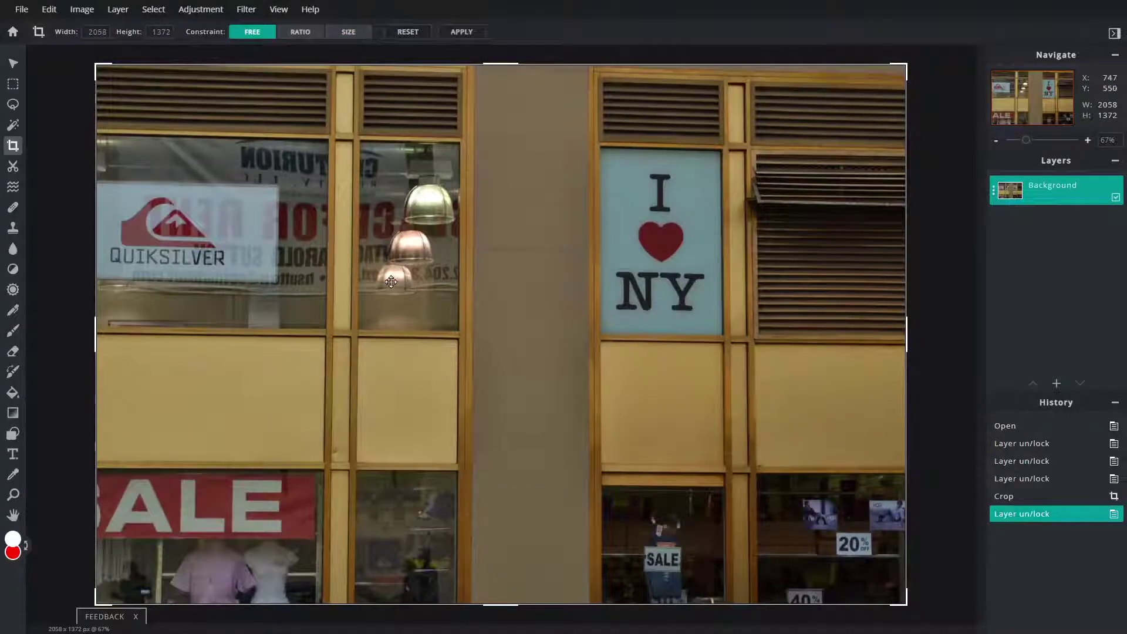
mouse_move(100, 71)
mouse_down()
mouse_move(501, 334)
mouse_move(40, 268)
mouse_move(220, 76)
mouse_move(133, 111)
mouse_up()
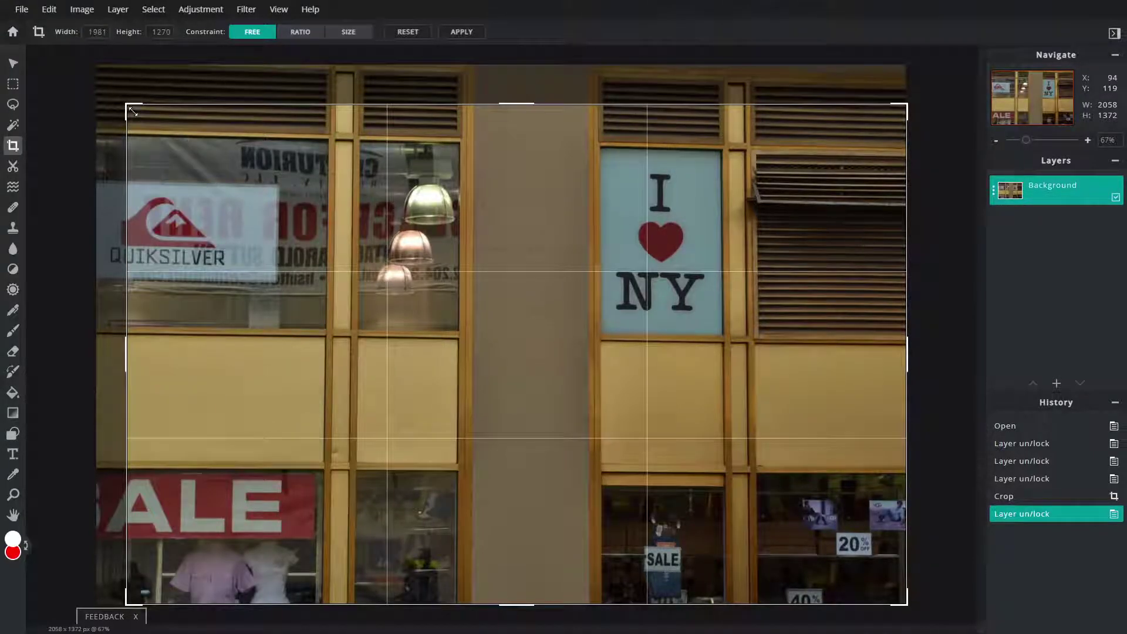
click(406, 32)
click(300, 32)
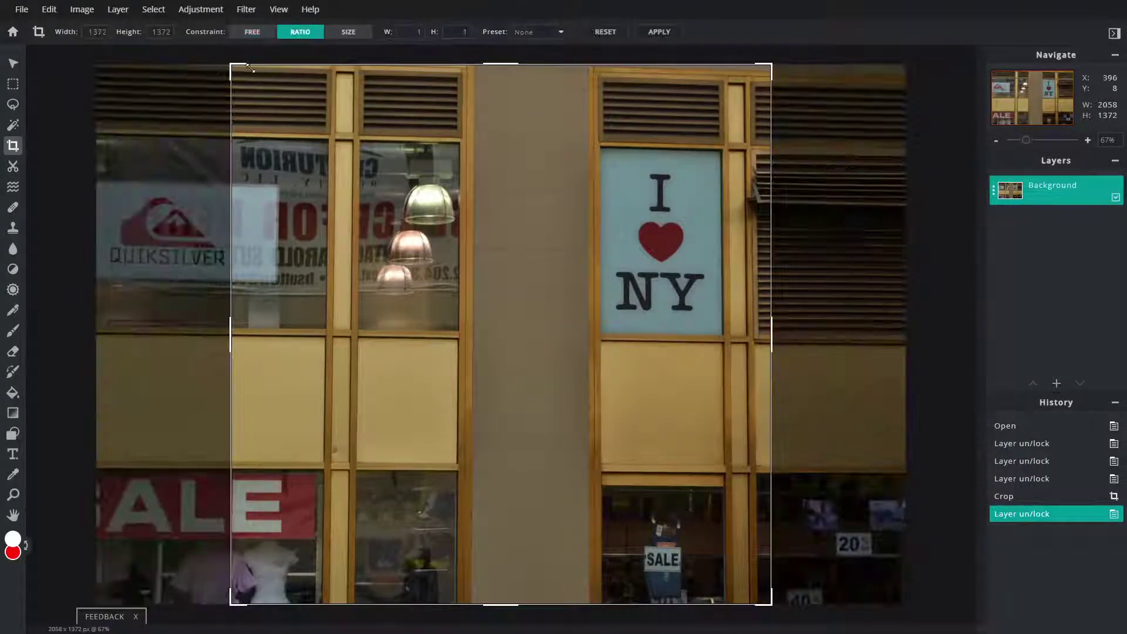
drag(248, 68, 112, 143)
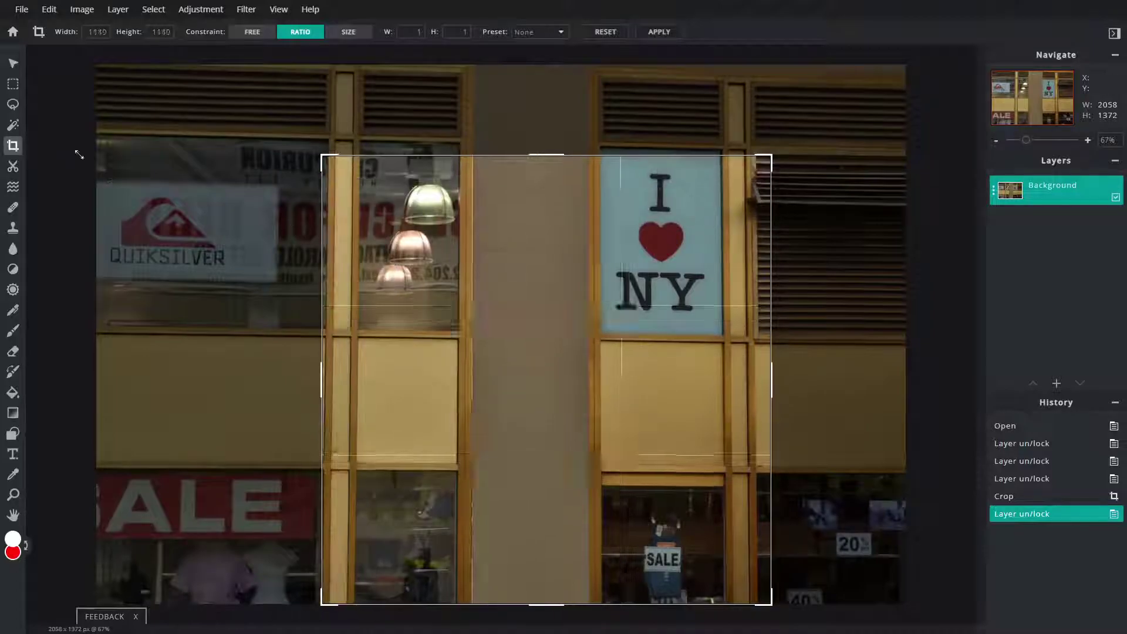
click(538, 32)
click(541, 82)
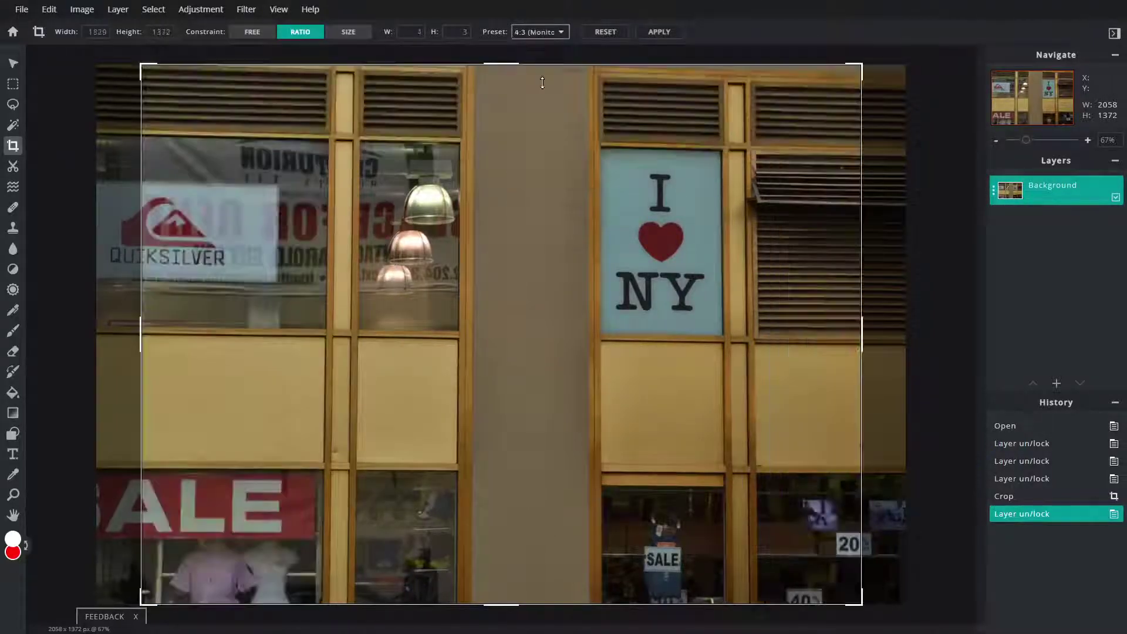
mouse_move(139, 67)
mouse_down()
mouse_move(70, 330)
mouse_move(484, 204)
mouse_move(630, 268)
mouse_move(445, 289)
mouse_move(281, 176)
mouse_move(143, 181)
mouse_up()
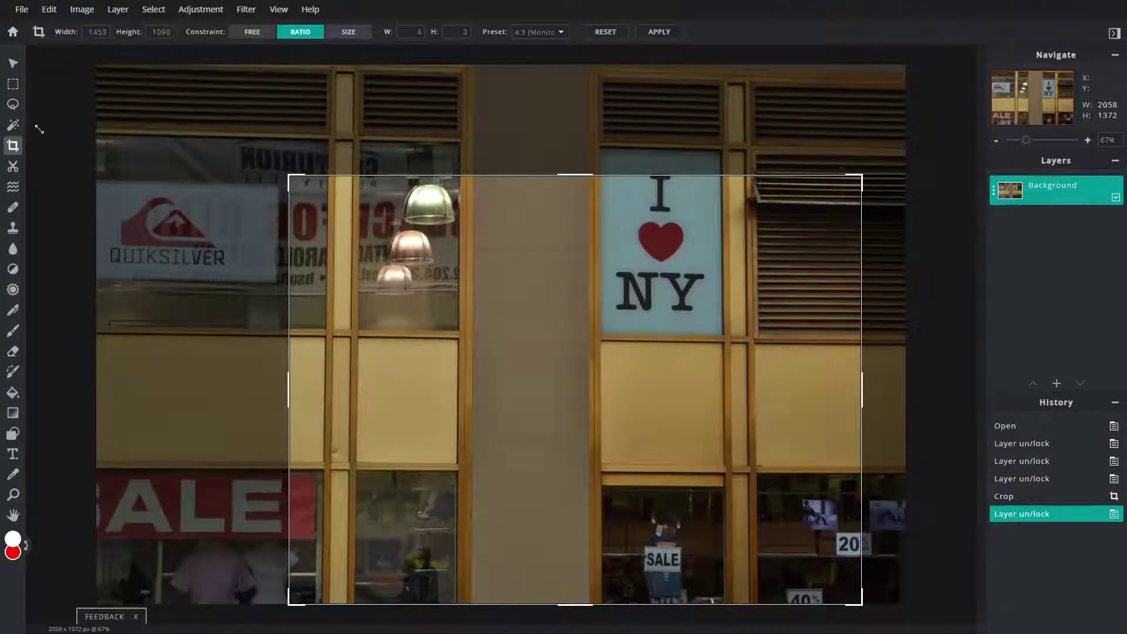
Commit the 4:3 crop at 1453 × 1090.
click(13, 63)
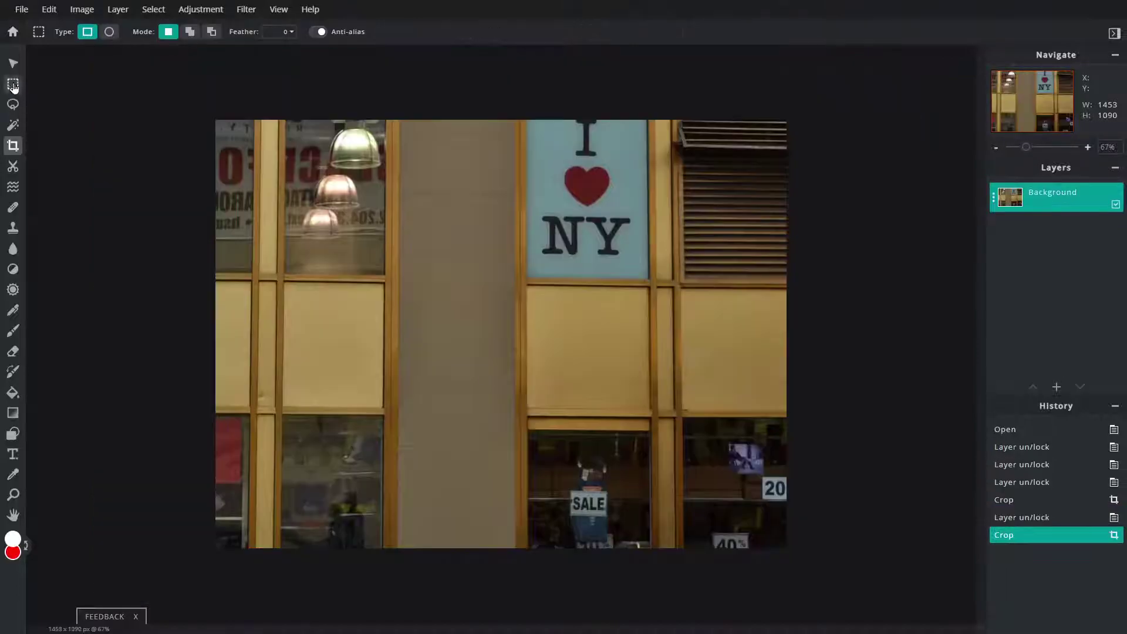
click(13, 146)
click(13, 63)
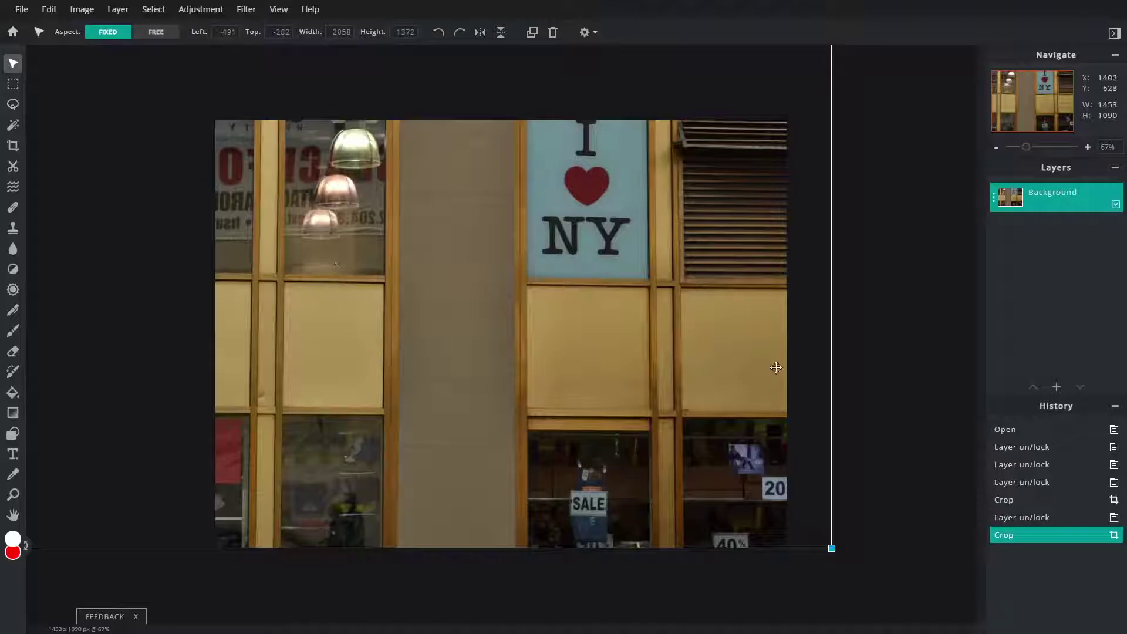
Rotate the photo left and back upright, mirror it horizontally, and shrink it to 1301 × 867.
click(436, 34)
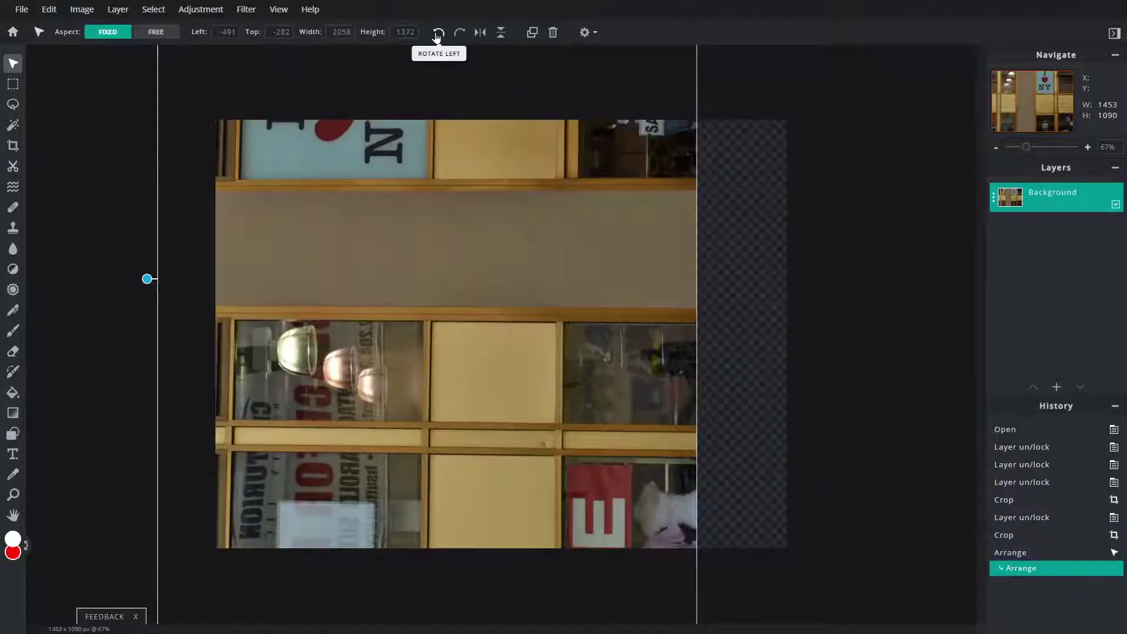
click(436, 34)
click(437, 35)
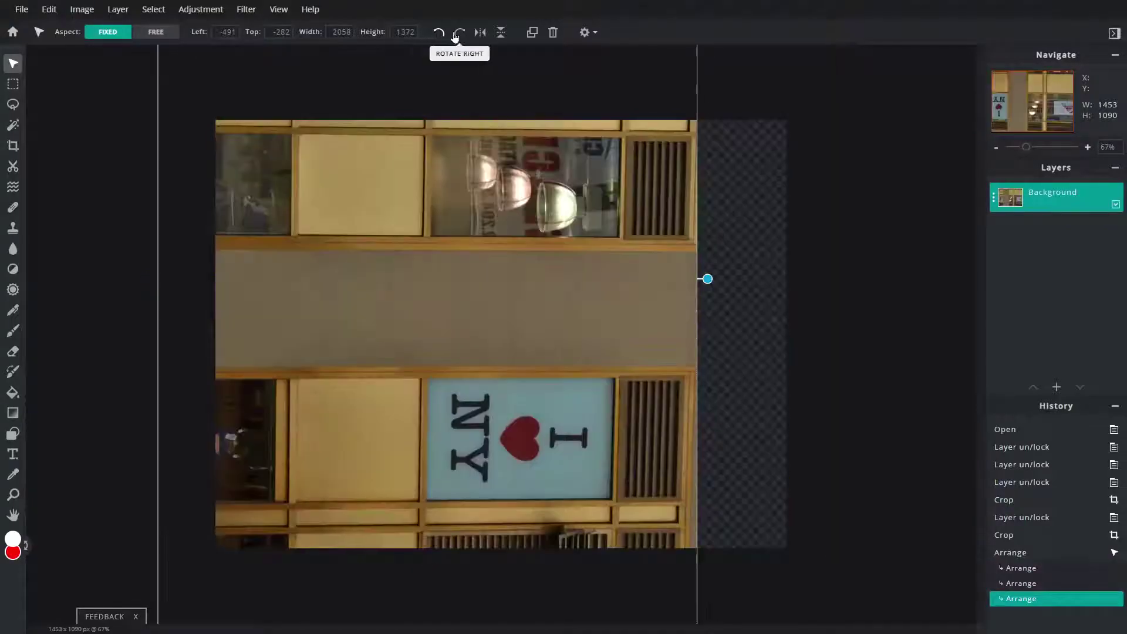
click(462, 34)
click(462, 34)
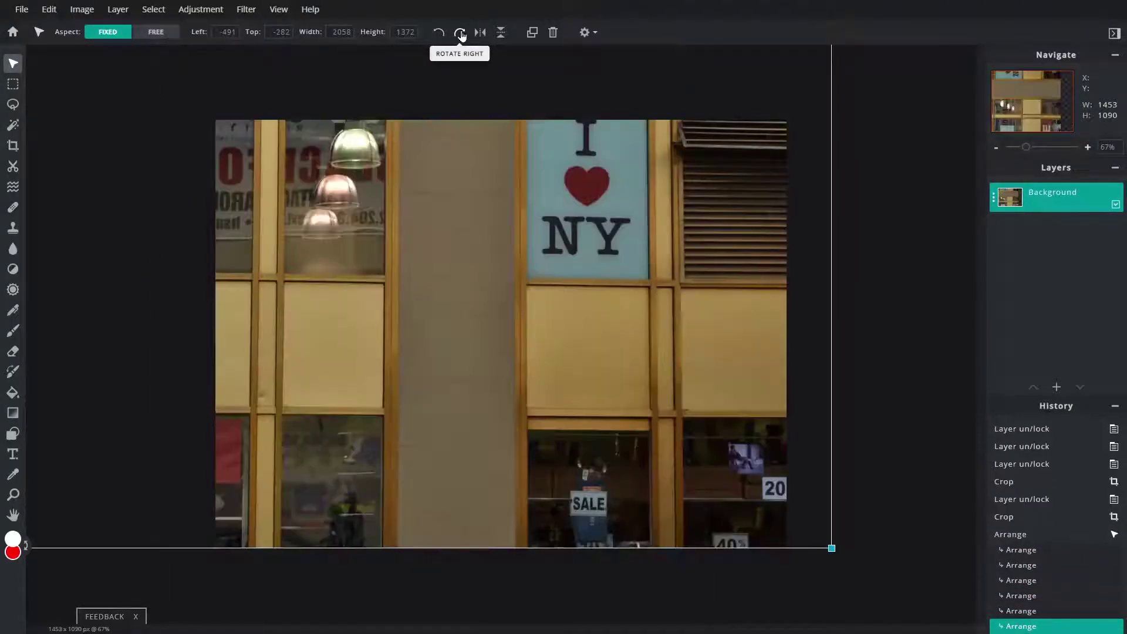
click(481, 34)
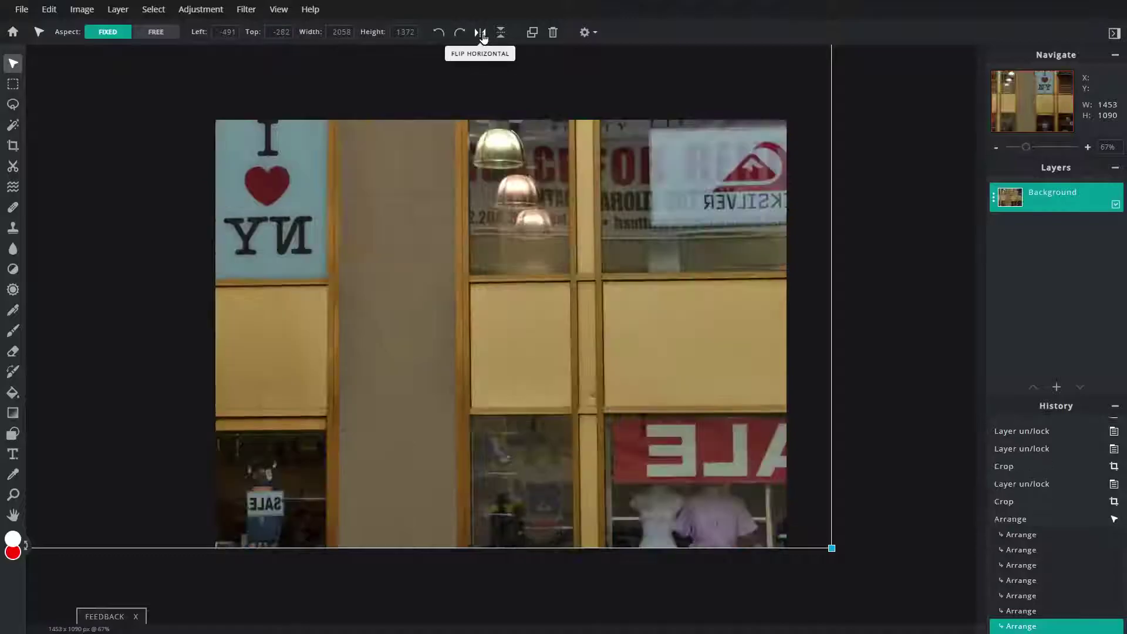
drag(831, 548, 534, 349)
mouse_move(368, 218)
mouse_down()
mouse_move(591, 400)
mouse_move(520, 337)
mouse_up()
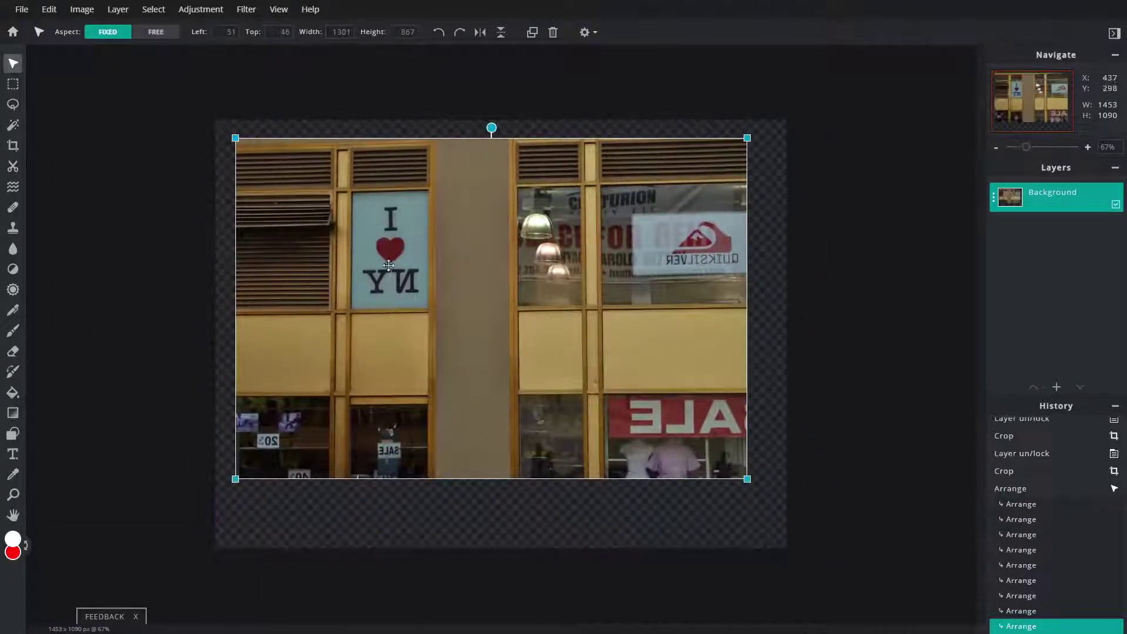
Undo the horizontal flip, flip vertically, and resize the photo proportionally to 1190 × 793.
click(480, 32)
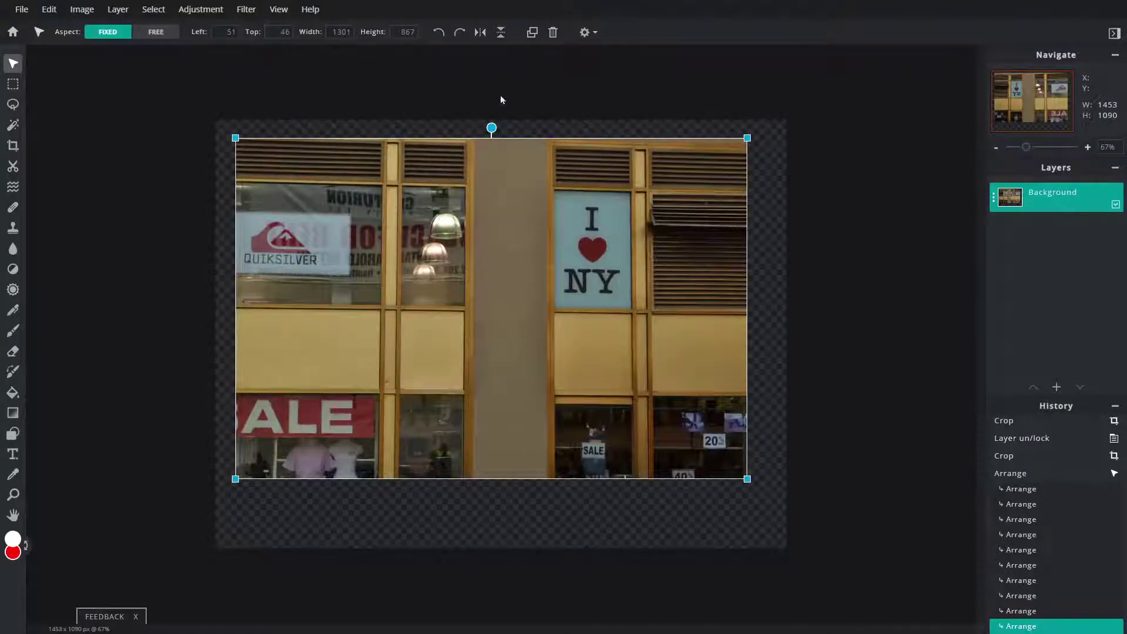
click(500, 32)
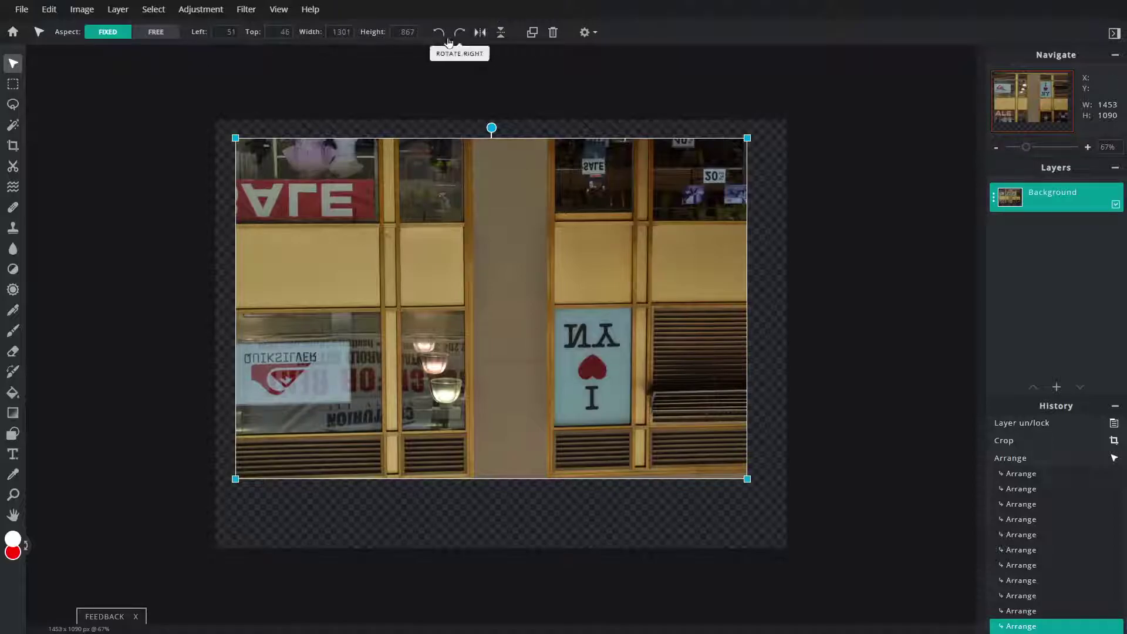
click(156, 32)
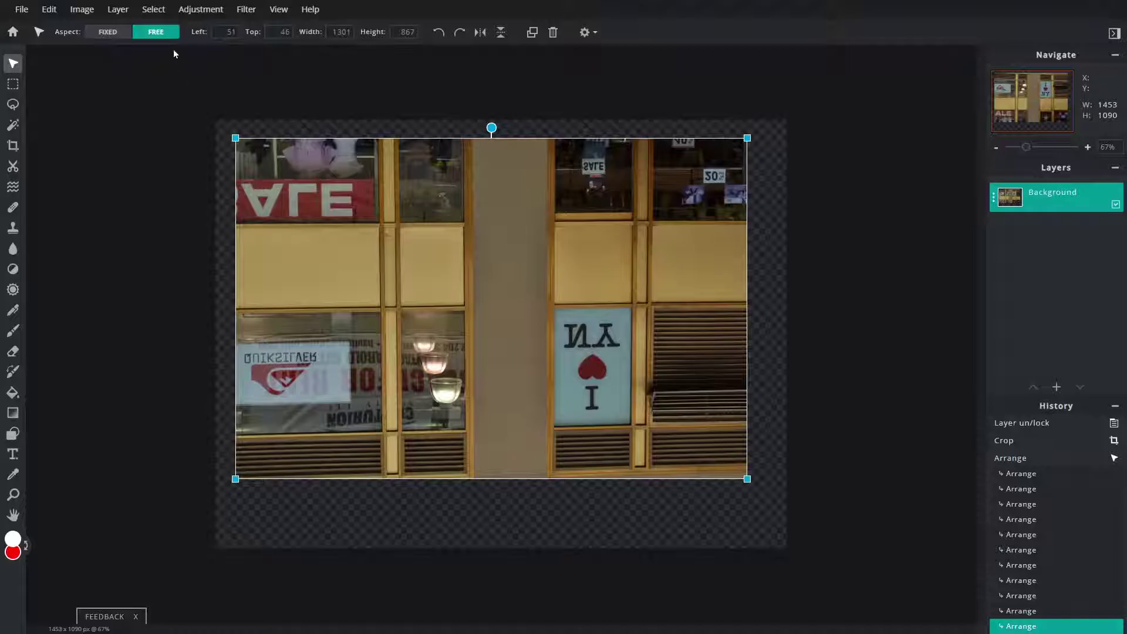
mouse_move(235, 138)
mouse_down()
mouse_move(453, 193)
mouse_move(301, 170)
mouse_move(317, 156)
mouse_move(396, 189)
mouse_move(273, 189)
mouse_up()
click(108, 31)
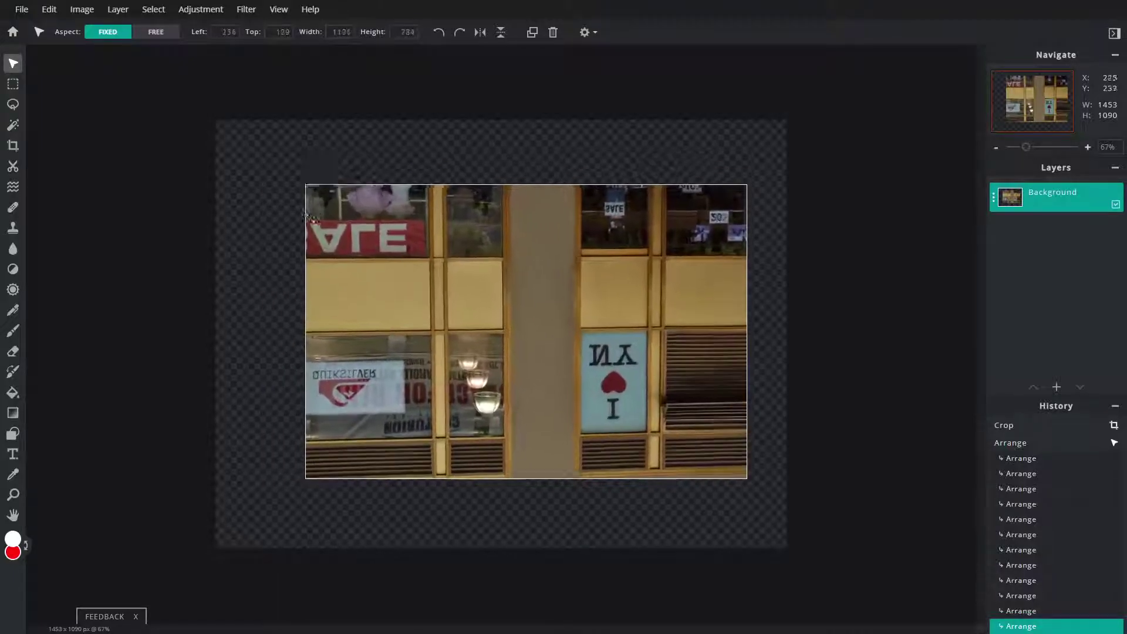
drag(273, 189, 272, 191)
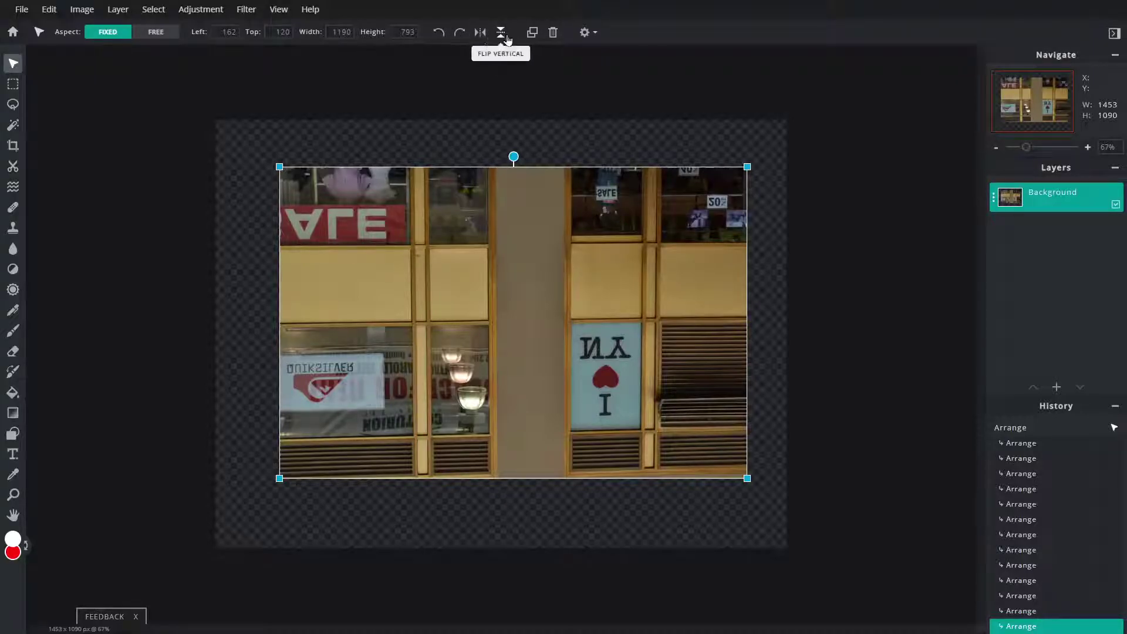
Lock the Background layer and reset the crop to fit the photo at 1175 × 783.
click(11, 148)
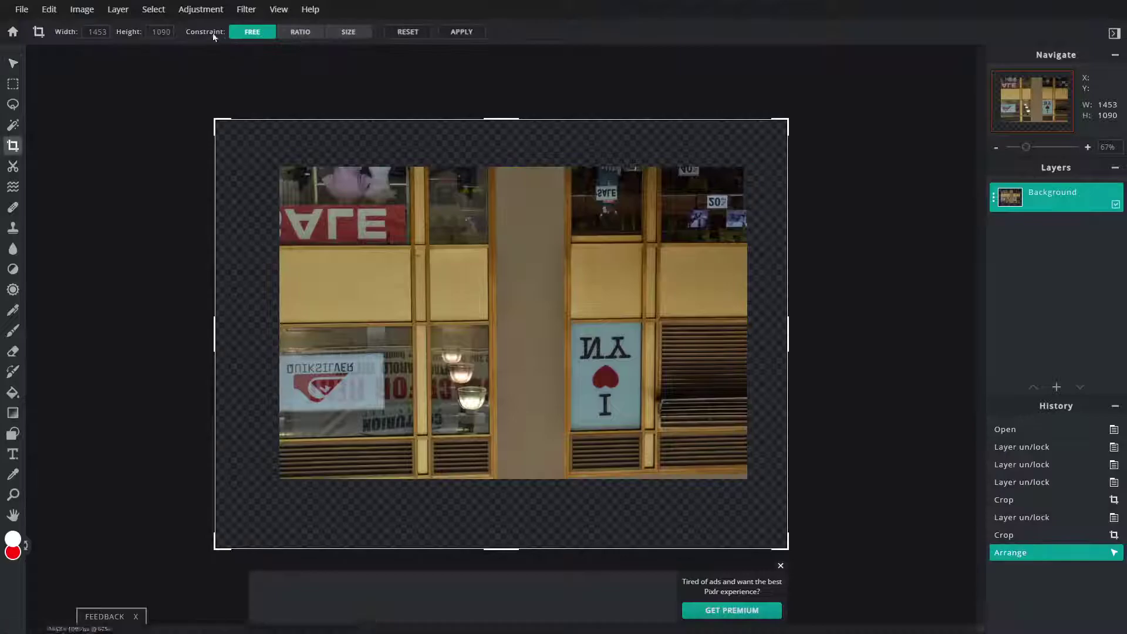
click(1051, 197)
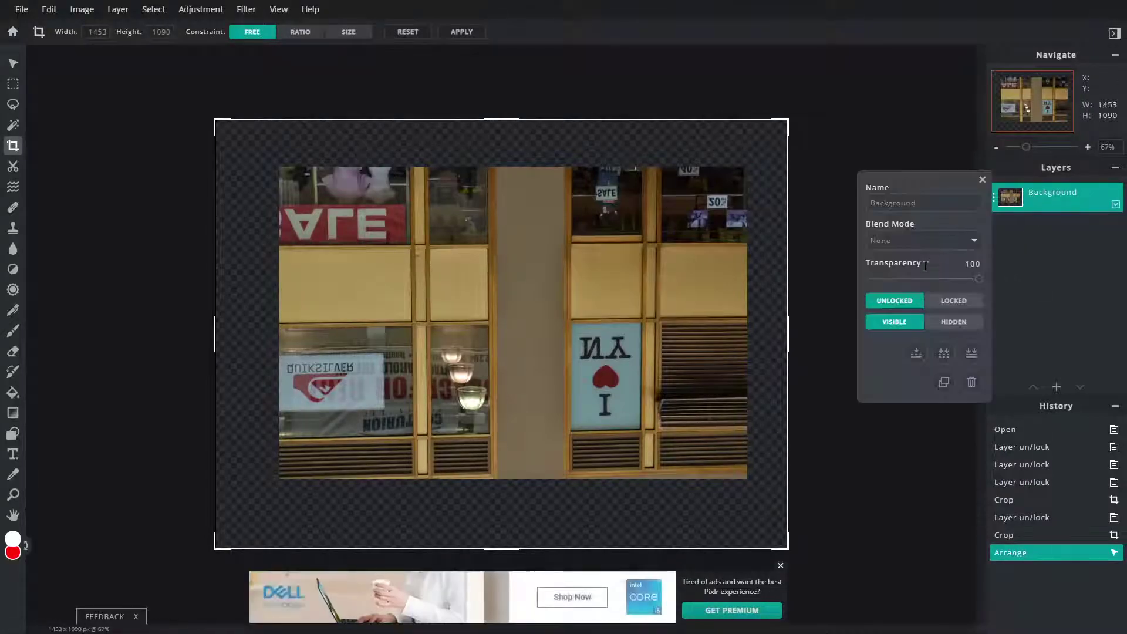
click(951, 298)
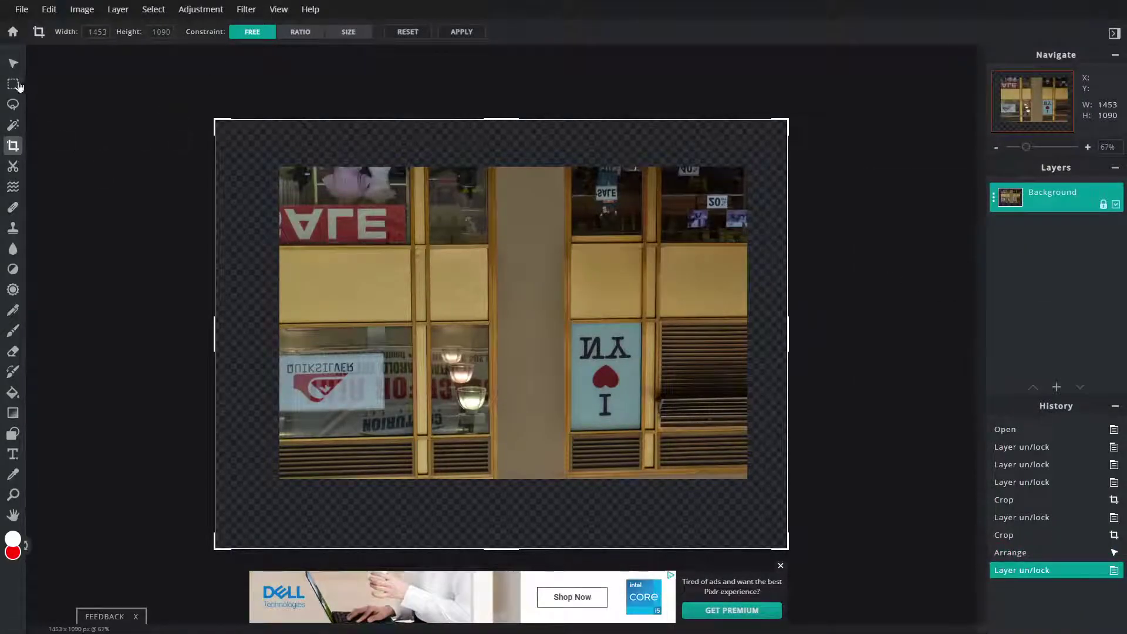
key(v)
key(c)
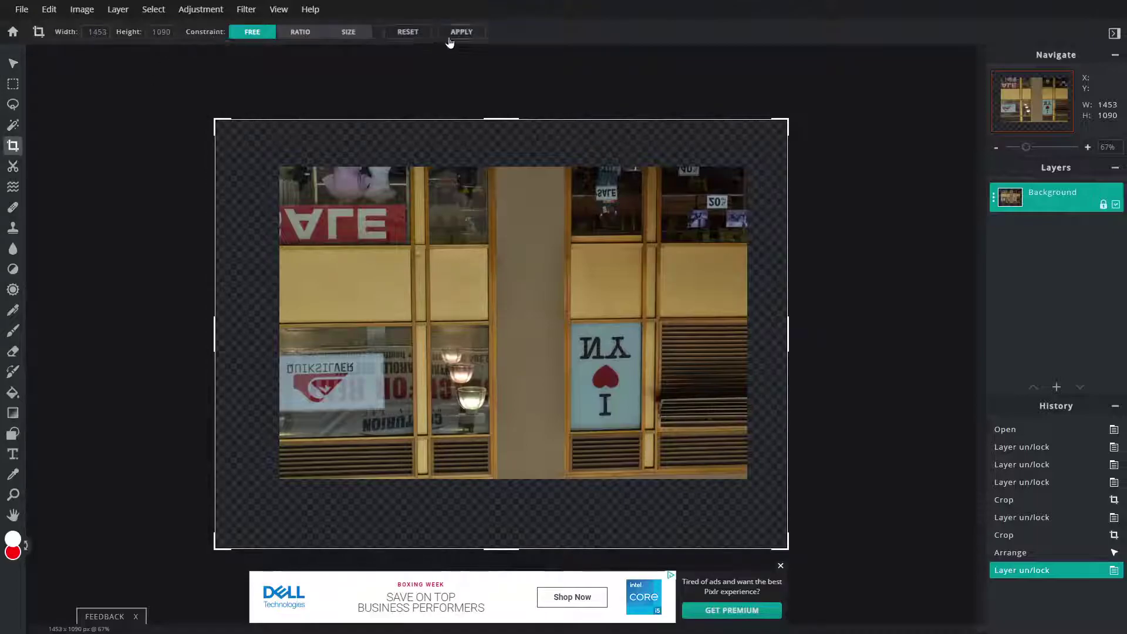
click(408, 34)
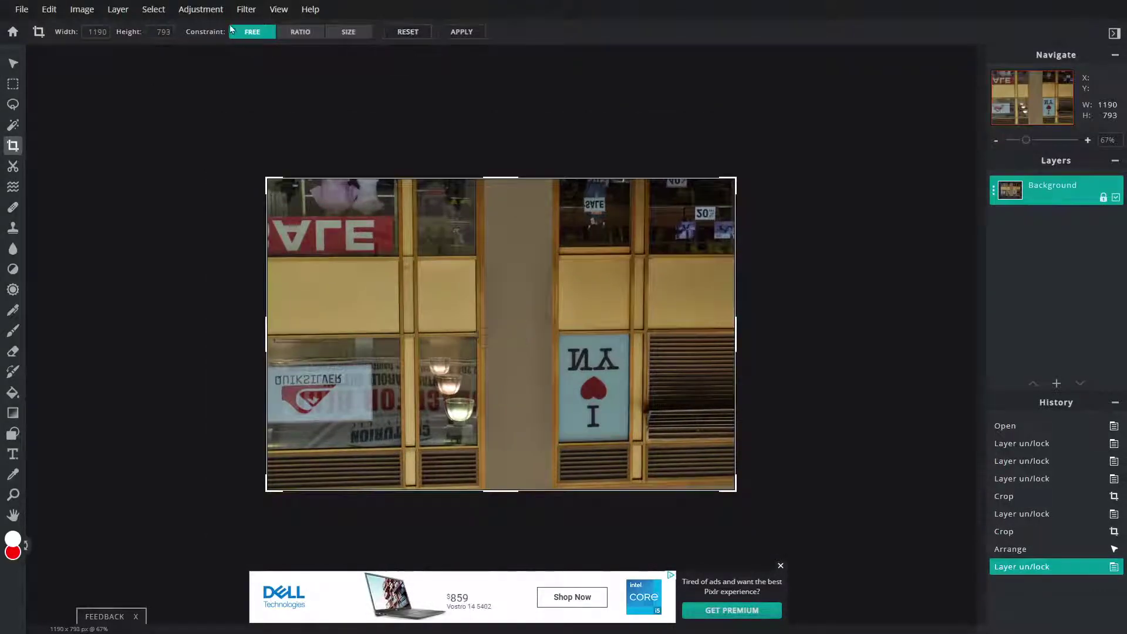
Straighten the crop to a -0.5° tilt and unlock the Background layer.
click(13, 63)
click(13, 146)
click(245, 33)
mouse_move(213, 51)
mouse_down()
mouse_move(198, 60)
mouse_move(219, 61)
mouse_up()
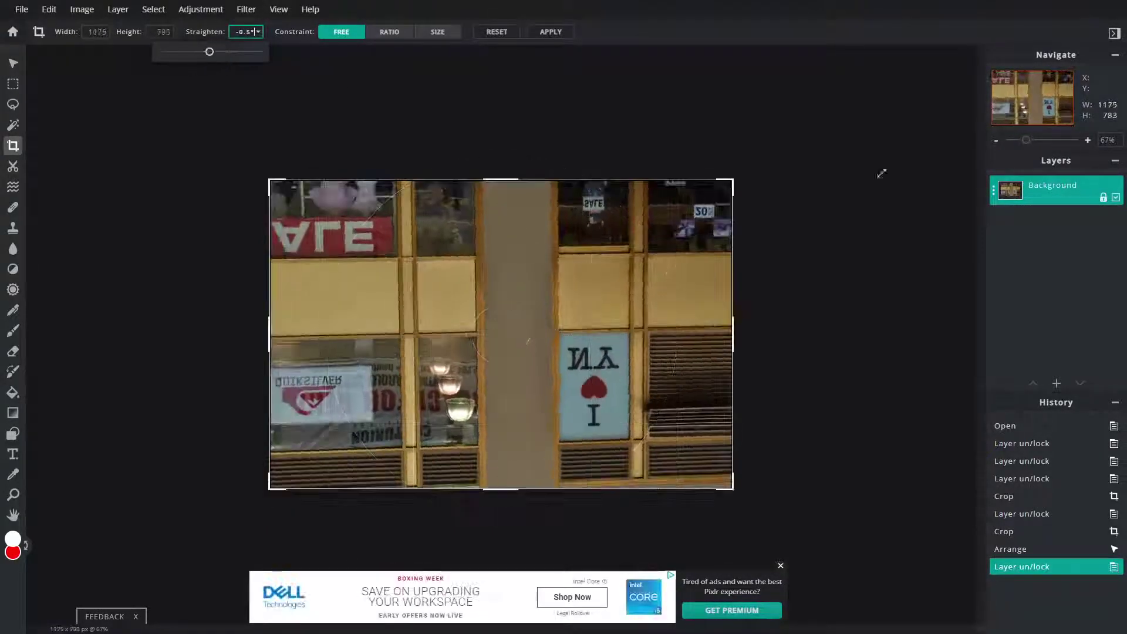
click(1019, 195)
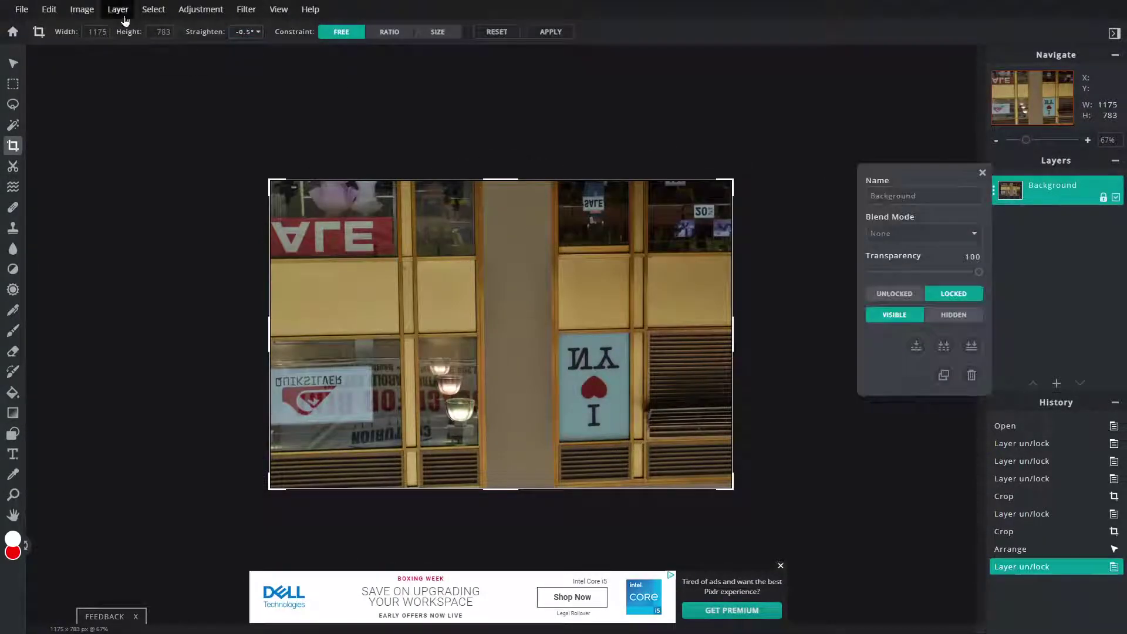
click(894, 293)
click(48, 9)
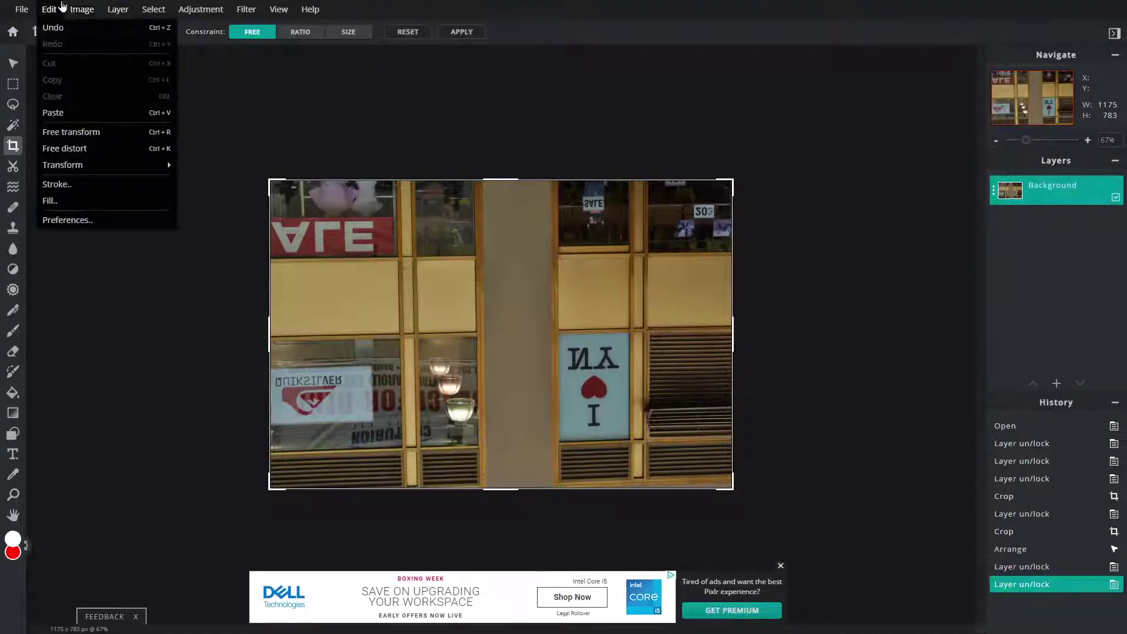
click(76, 132)
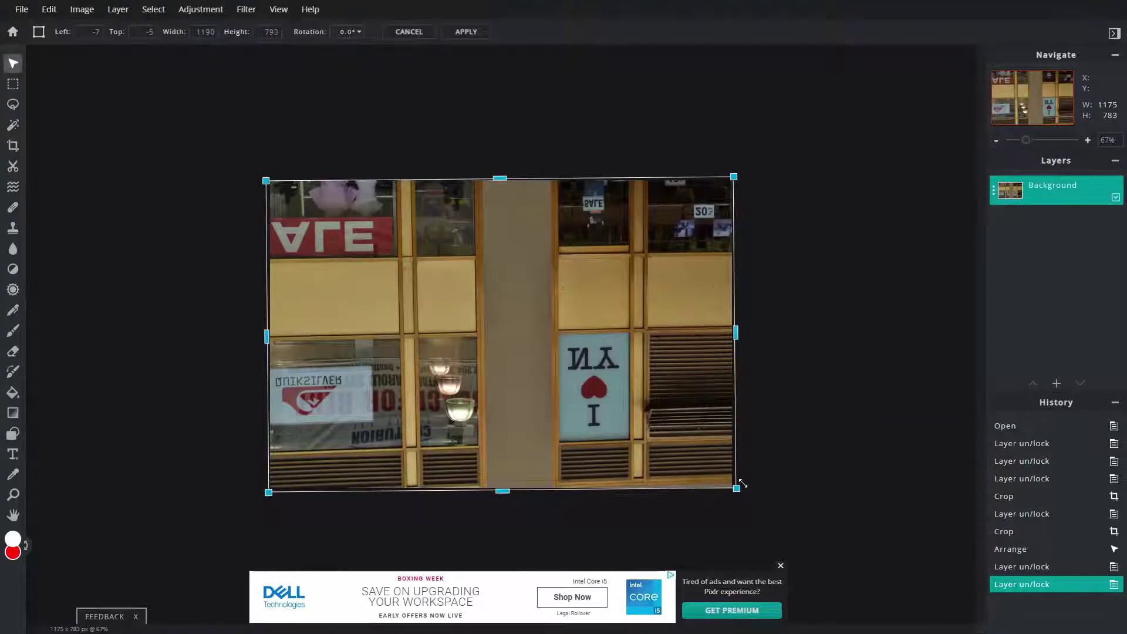
mouse_move(746, 503)
mouse_down()
mouse_move(782, 403)
mouse_move(692, 516)
mouse_up()
click(347, 30)
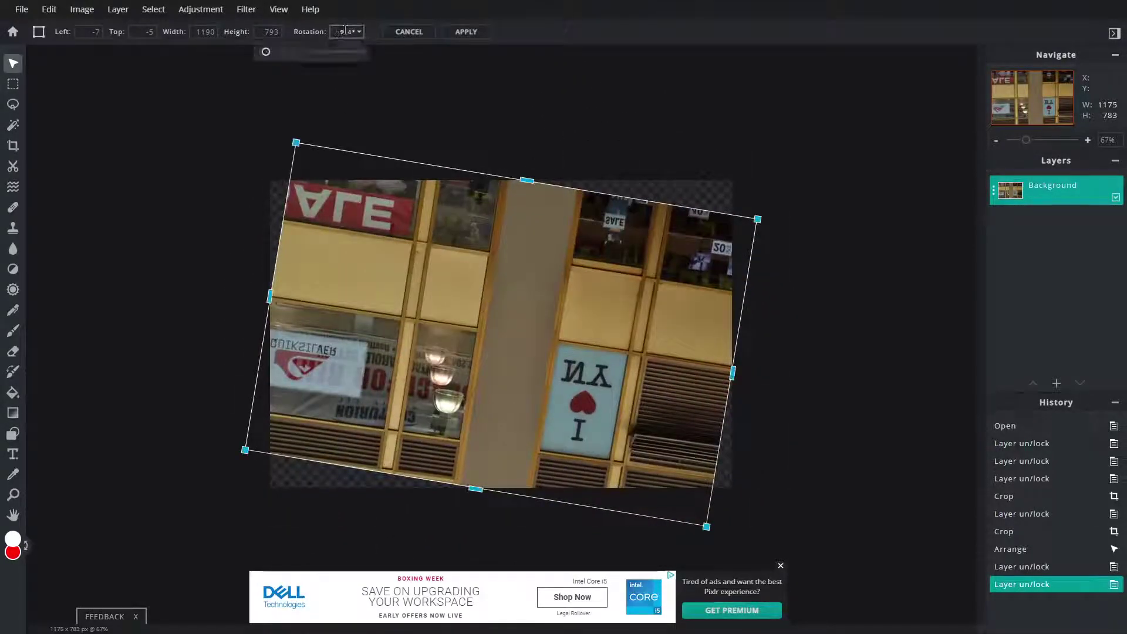
mouse_move(266, 51)
mouse_down()
mouse_move(325, 51)
mouse_move(271, 53)
mouse_move(264, 65)
mouse_up()
key(Return)
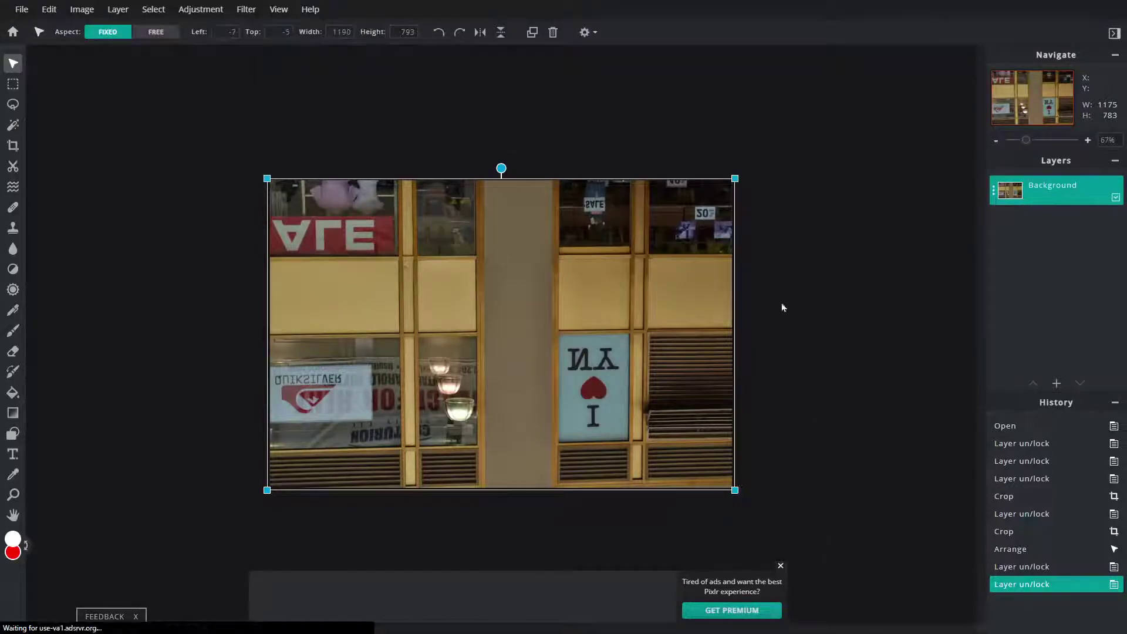